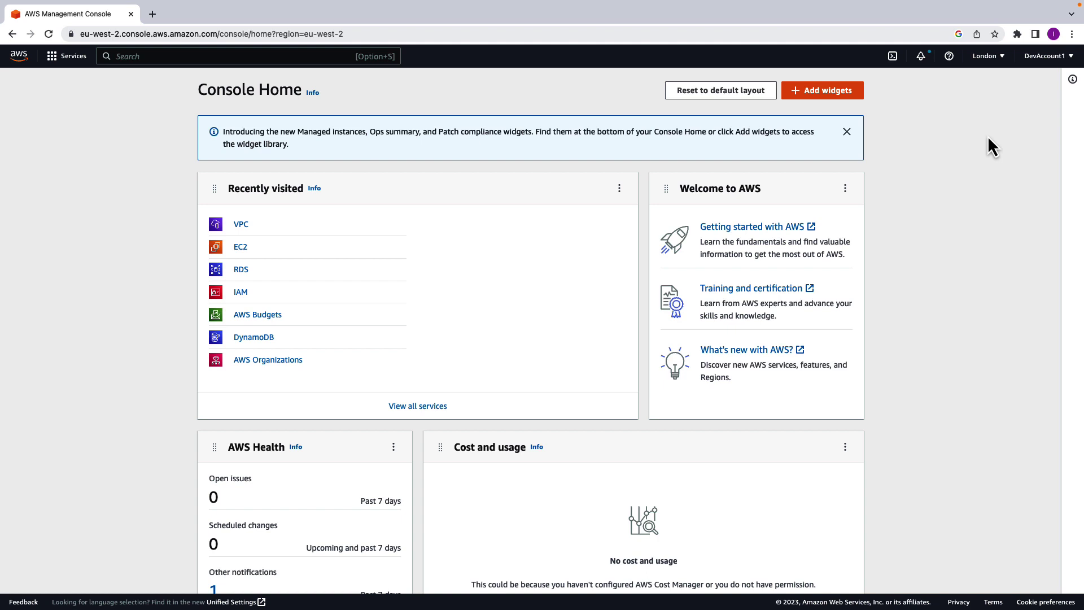
Find the IAM service and open its console in a new browser tab.
left_click(159, 57)
type("iam")
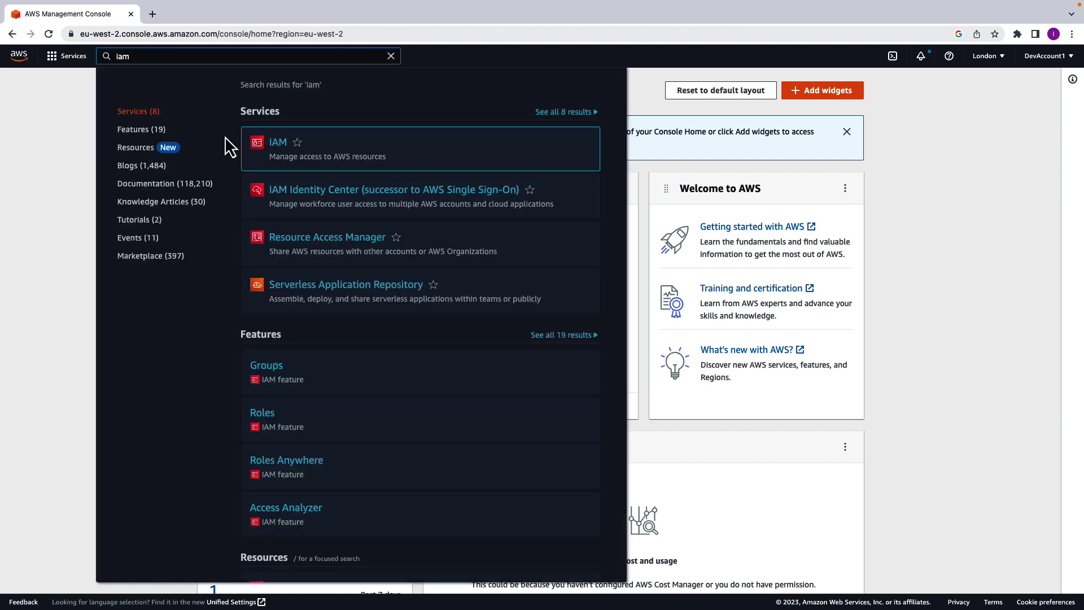
right_click(283, 140)
left_click(296, 142)
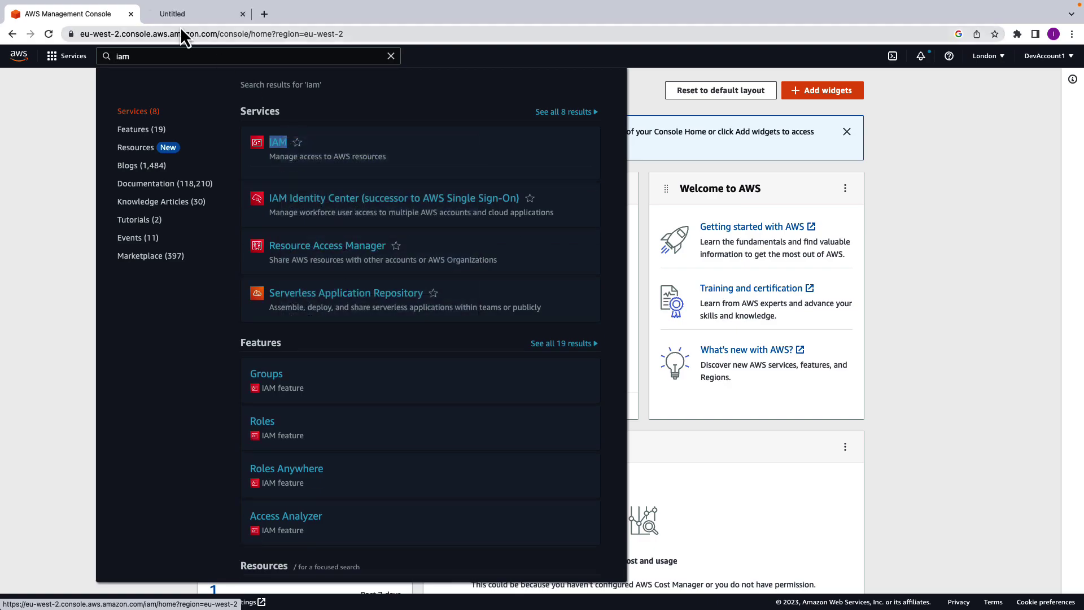
left_click(172, 16)
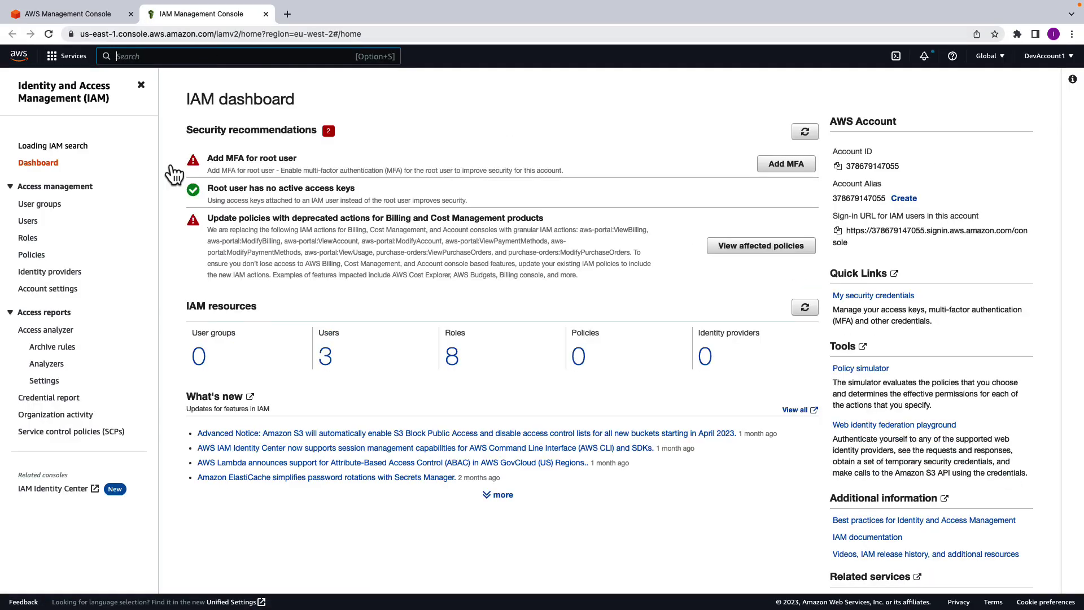
Start creating an IAM role with AWS service as the trusted entity and EC2 as the use case.
left_click(32, 242)
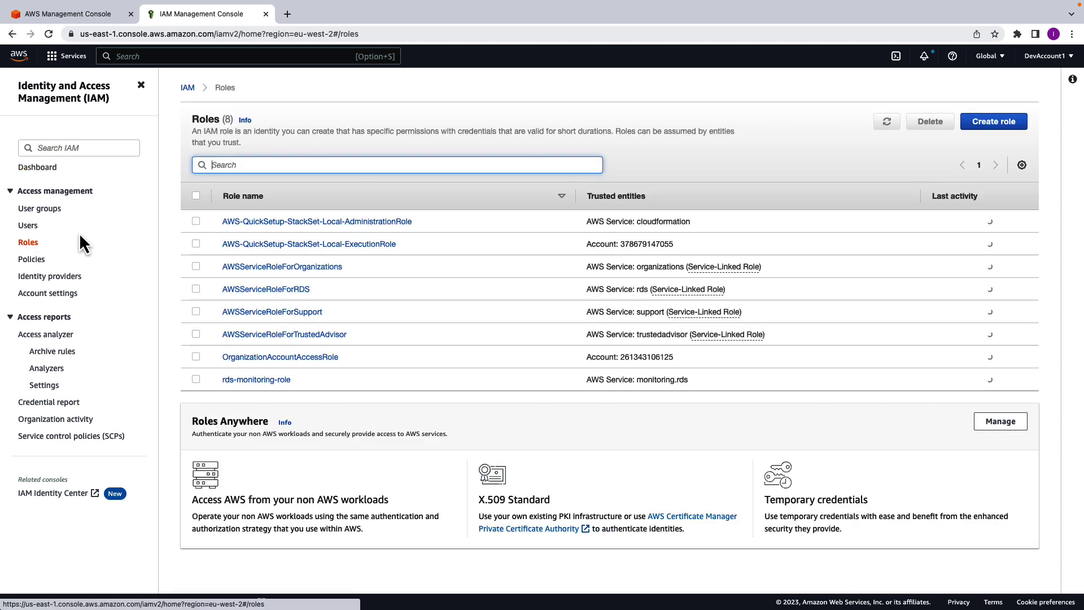
left_click(996, 123)
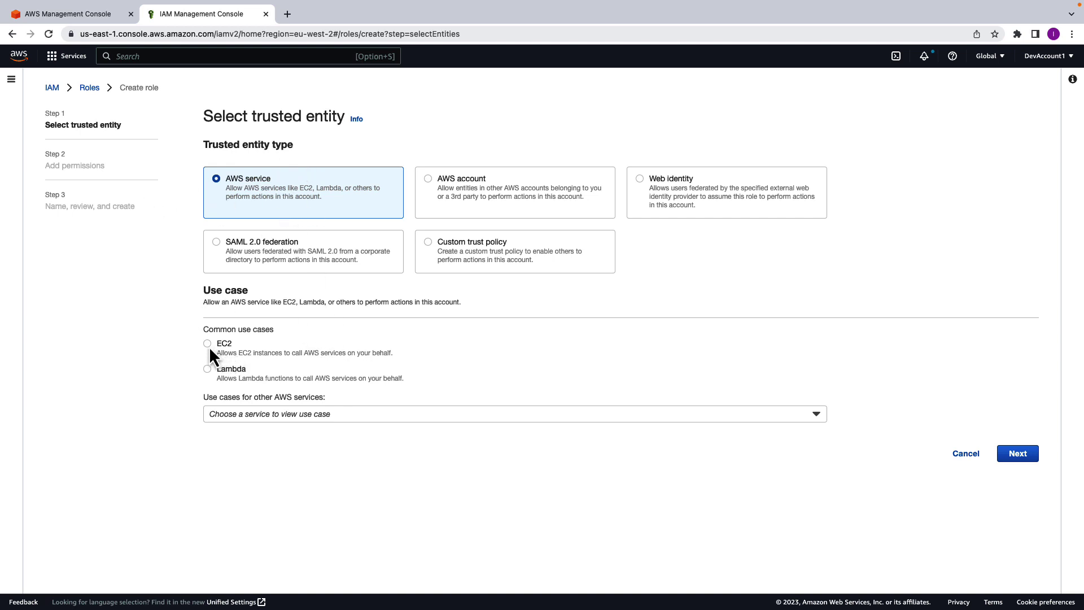
left_click(1014, 458)
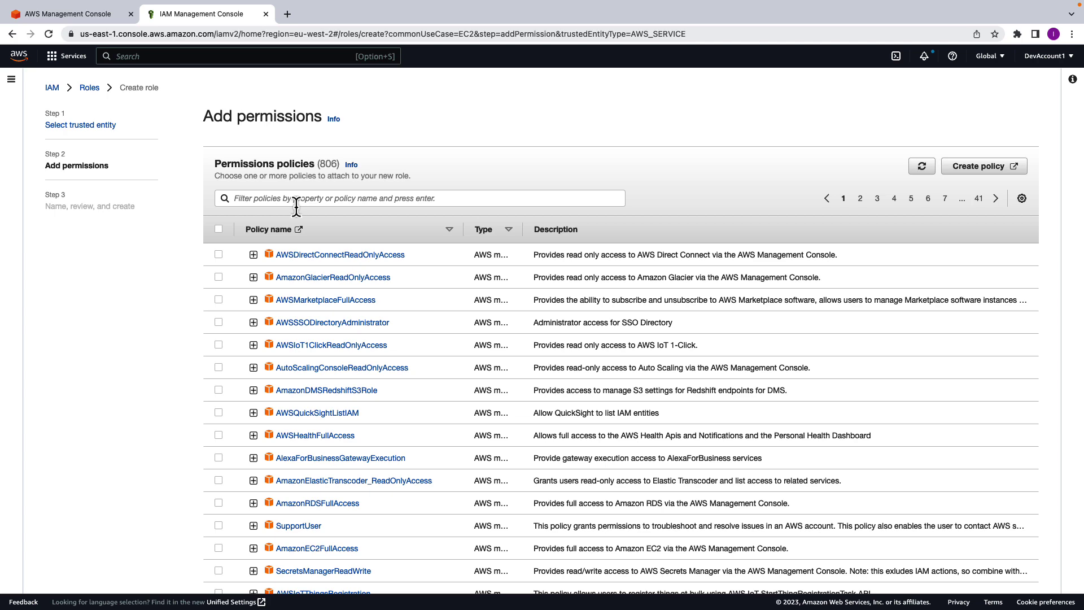
Filter the permissions policies by AmazonSSM and add AmazonSSMManagedInstanceCore to the new role.
left_click(297, 199)
type("A")
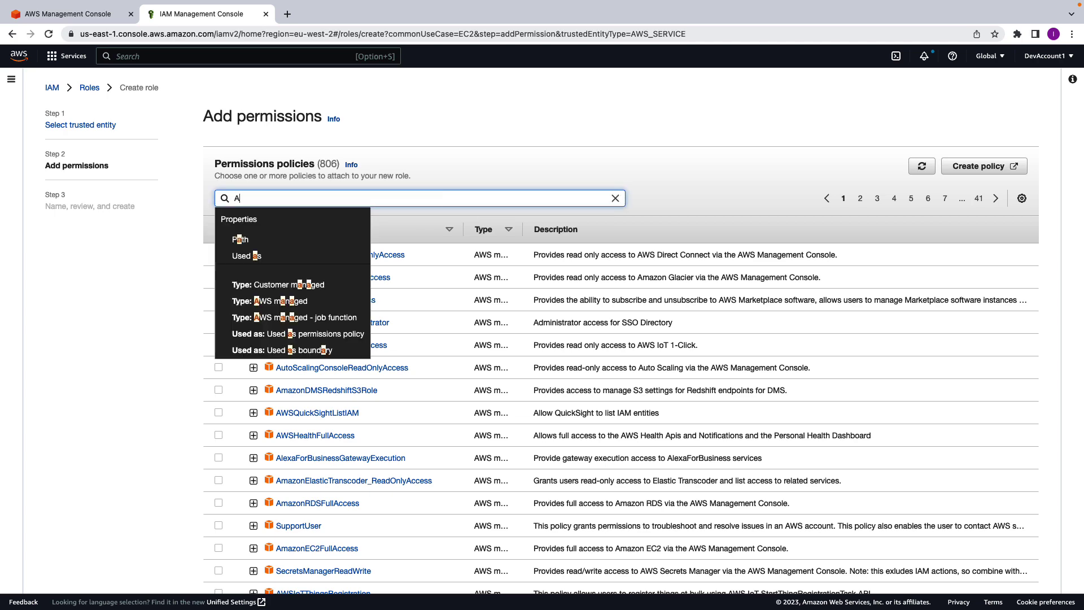
type("mazonSSM")
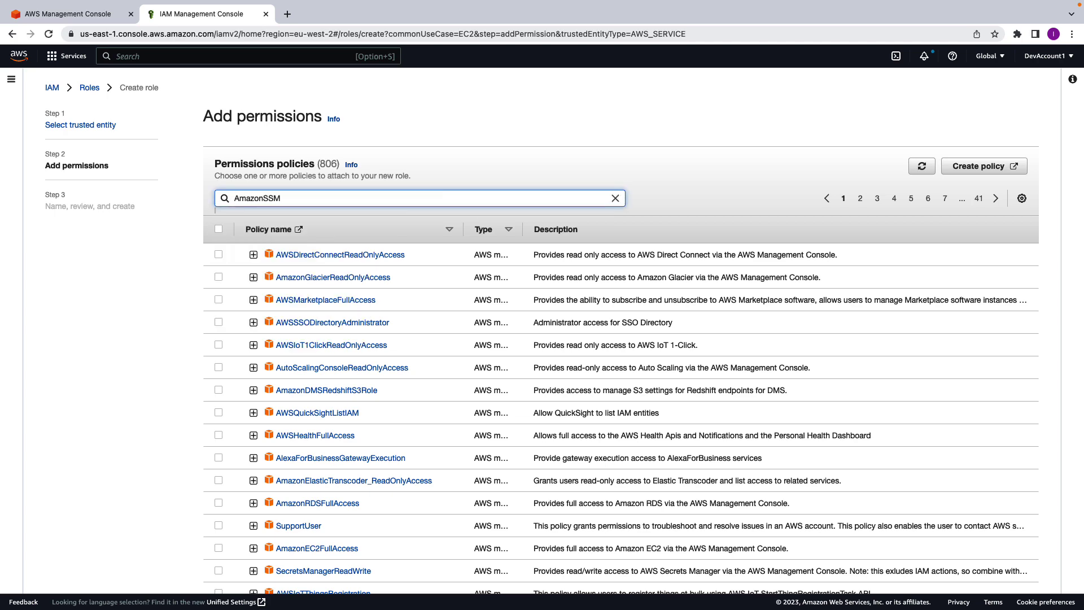
key("Return")
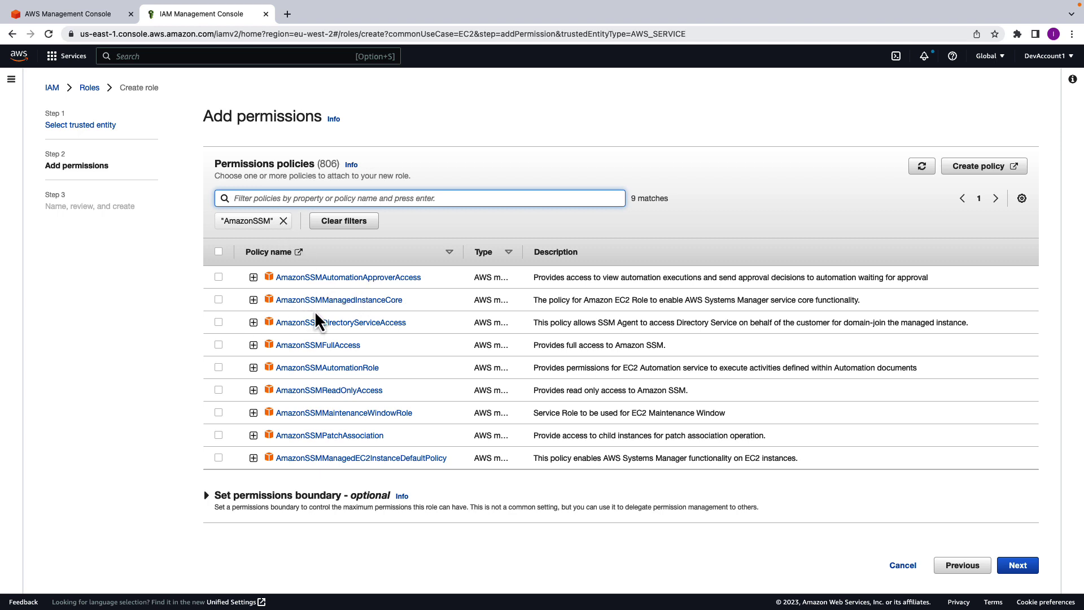
left_click(218, 300)
left_click(1018, 566)
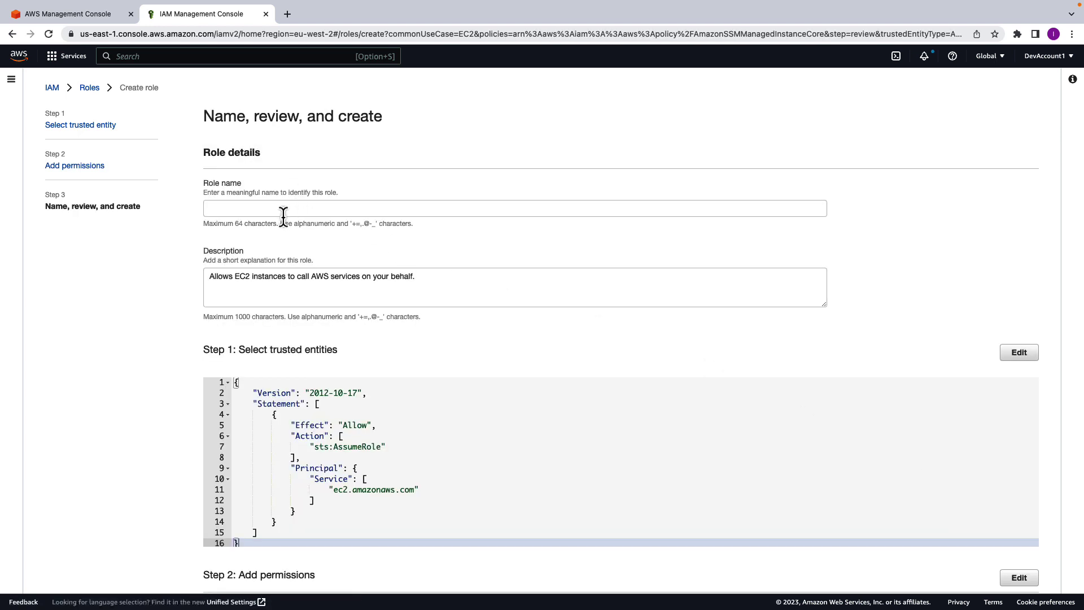
Name the role EC2-To-SSM and create it.
left_click(279, 204)
type("E")
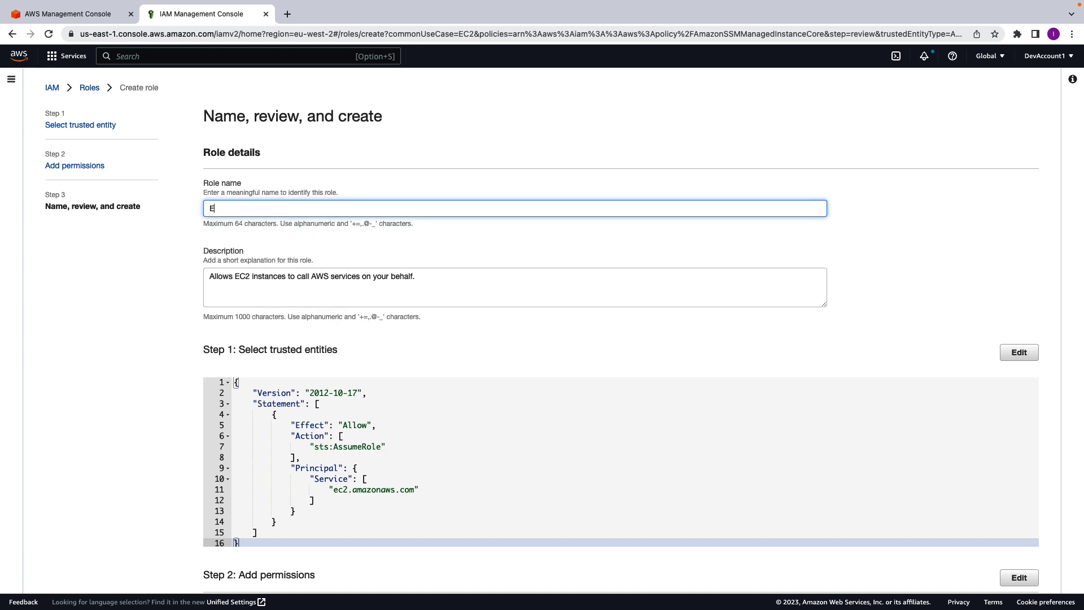
type("C2-To-SSM")
scroll(683, 382, "down", 3)
scroll(932, 550, "down", 3)
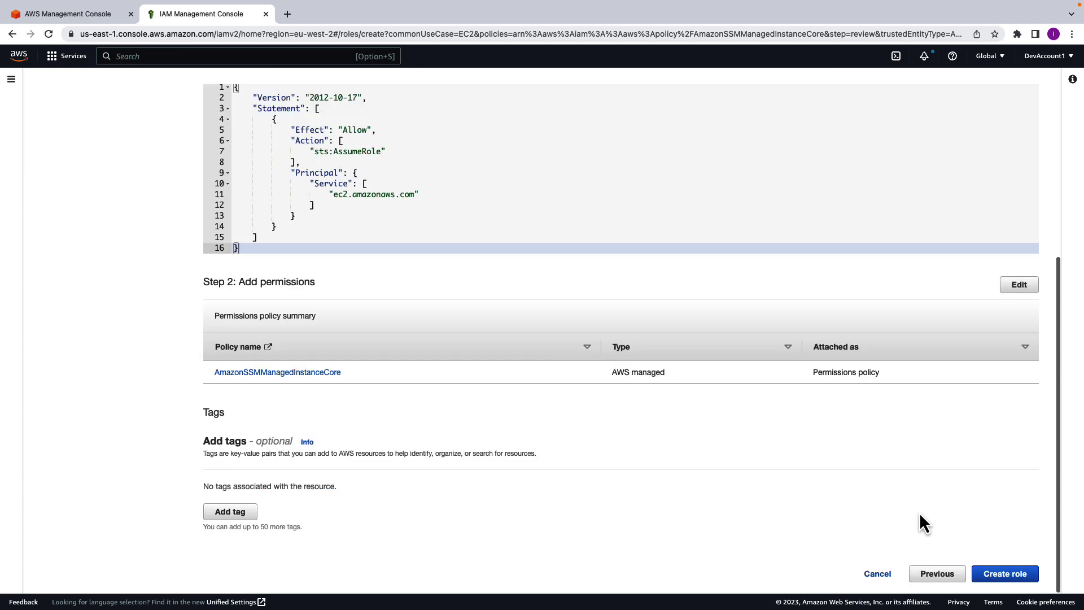
left_click(1005, 576)
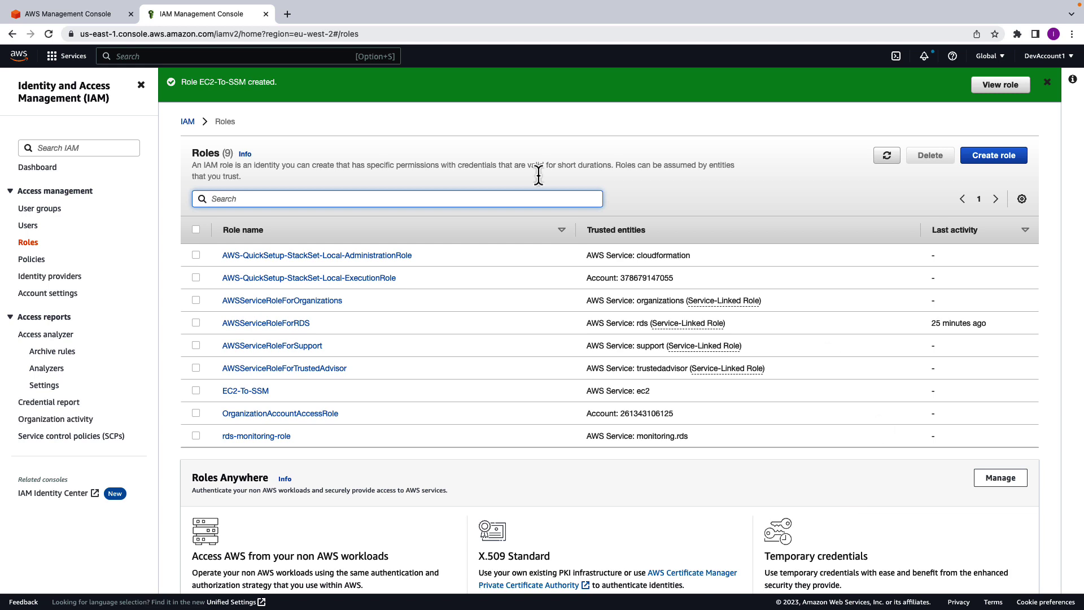
Find the EC2 service and open its dashboard in a new browser tab.
left_click(172, 57)
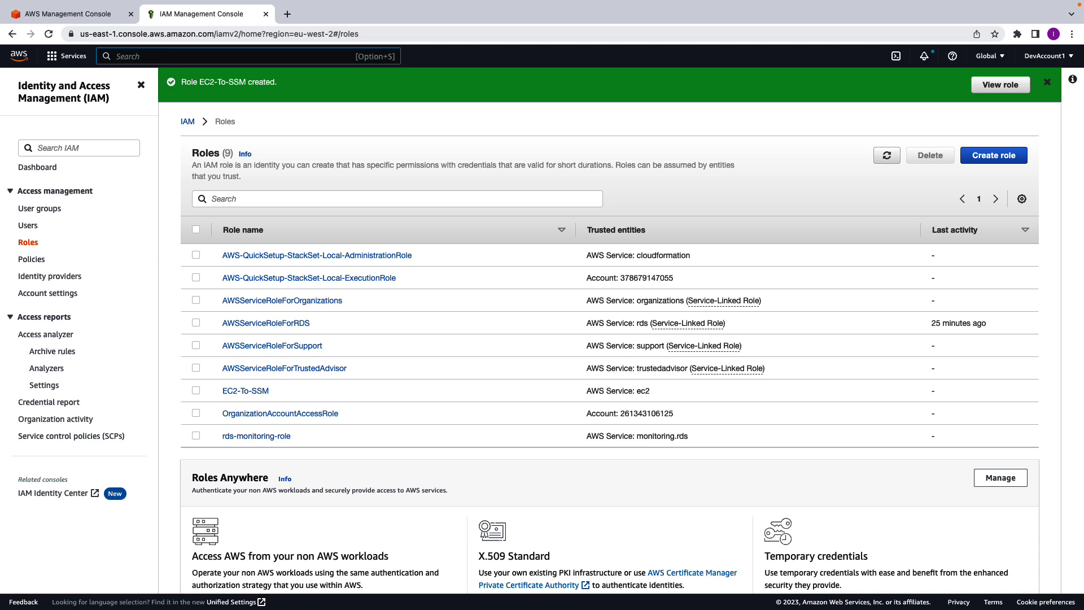
type("EC2")
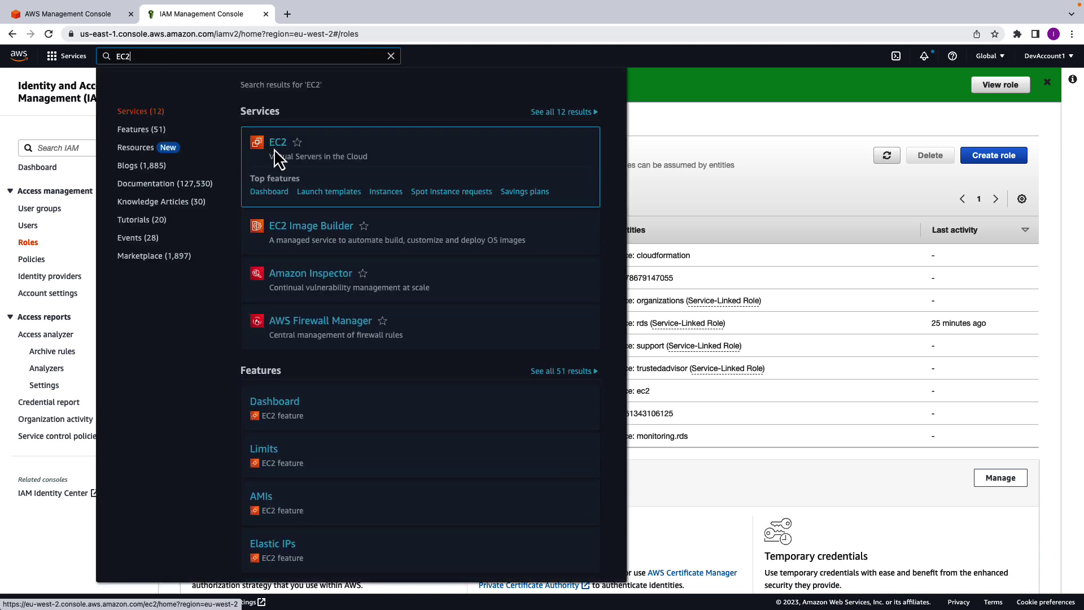
right_click(277, 158)
left_click(316, 152)
left_click(339, 13)
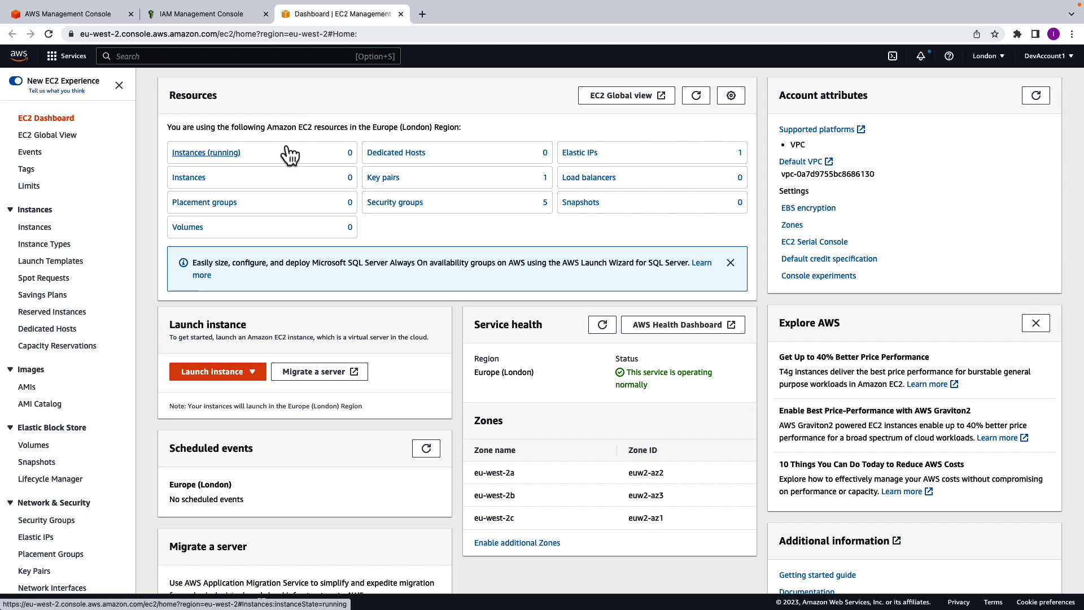
Start launching a new EC2 instance and name it Linux-01.
left_click(227, 377)
left_click(227, 391)
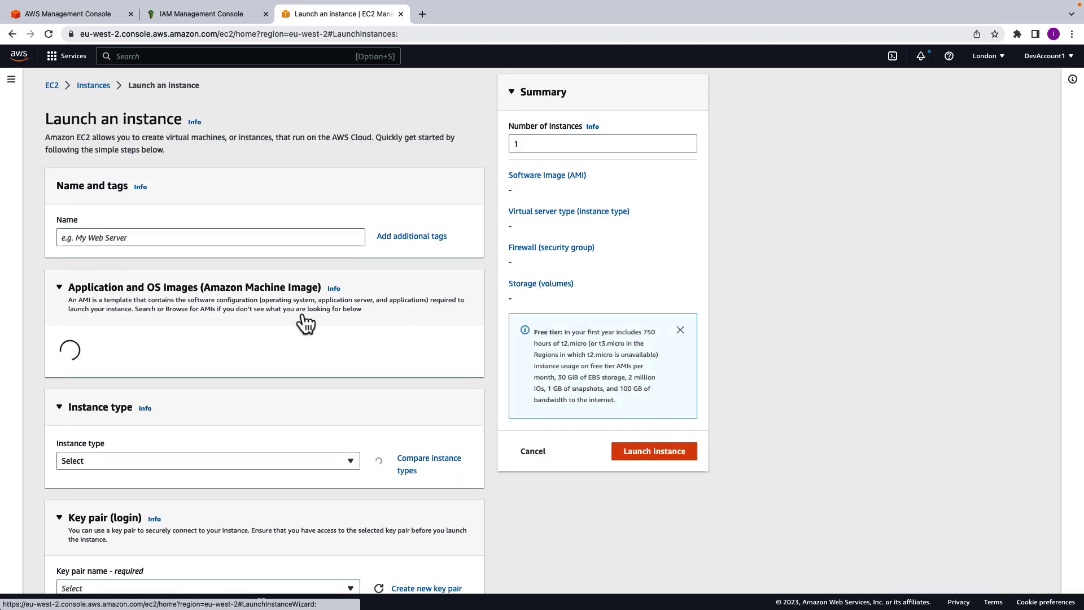
left_click(164, 238)
type("Linuxc")
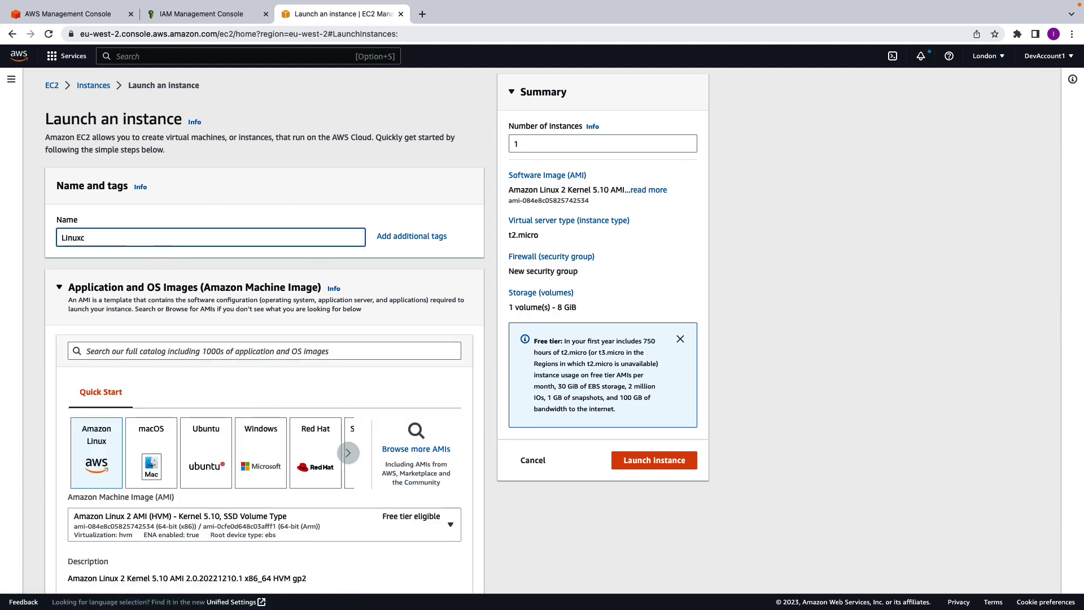
key("BackSpace")
type("-01")
Keep the Amazon Linux 2 image and t2.micro type, and choose to proceed without a key pair.
scroll(218, 380, "down", 1)
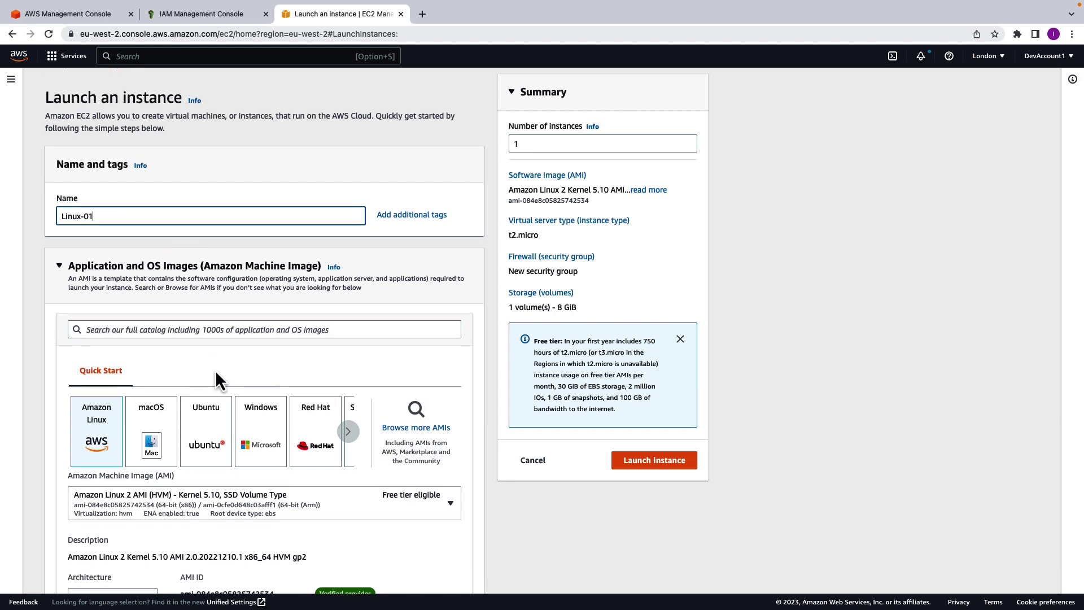
scroll(217, 373, "down", 1)
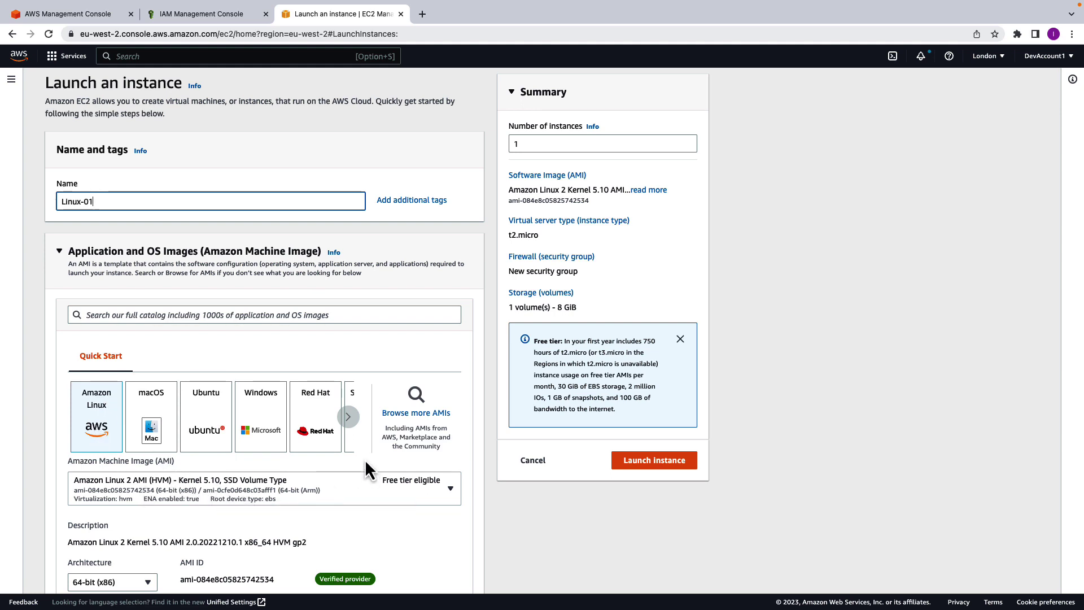
scroll(367, 463, "down", 3)
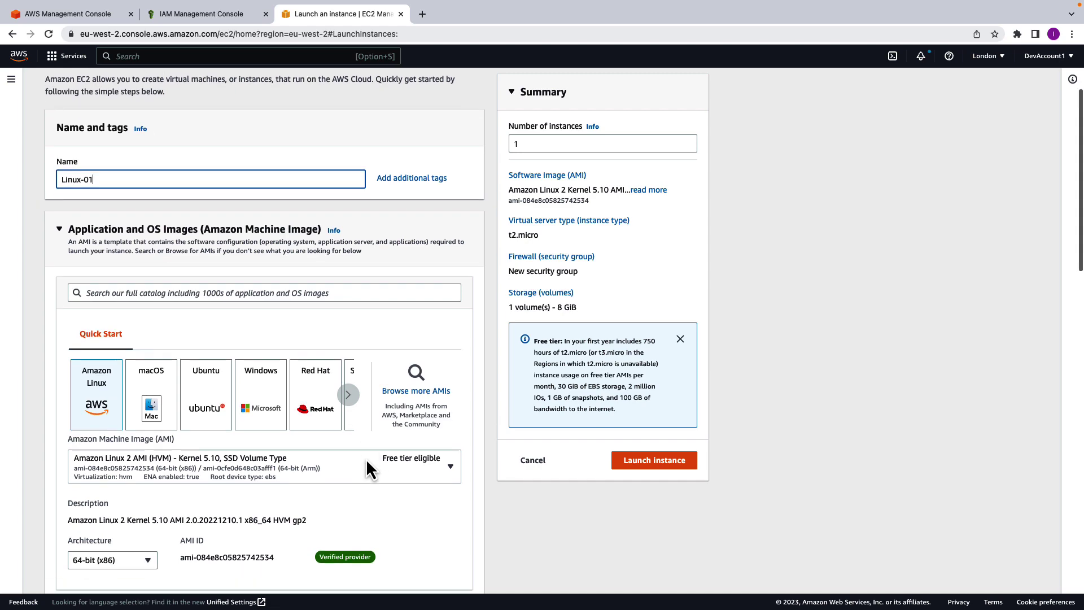
scroll(366, 459, "down", 2)
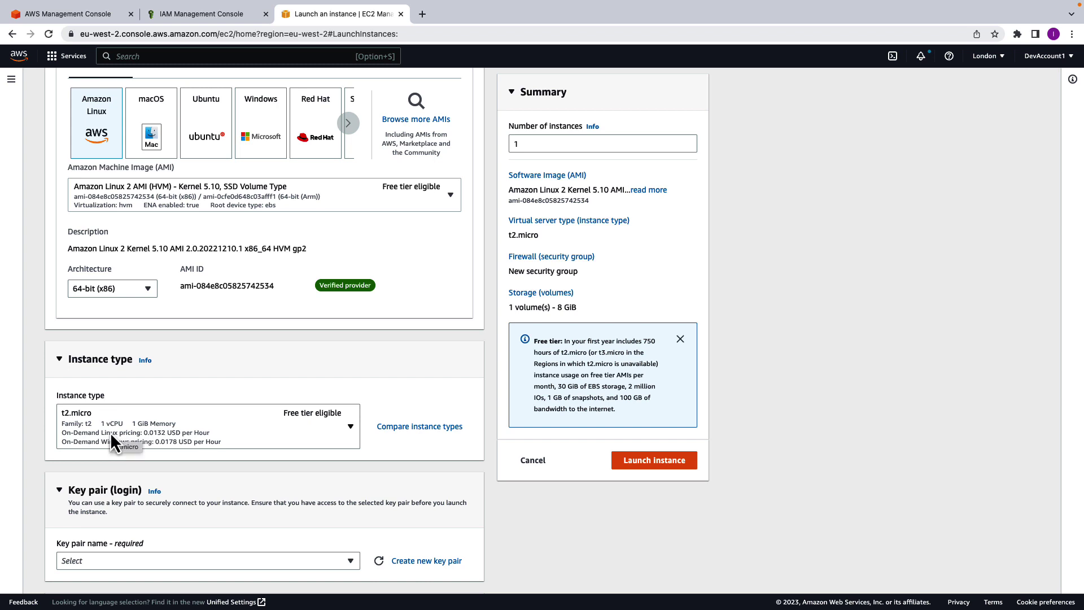
scroll(174, 421, "down", 2)
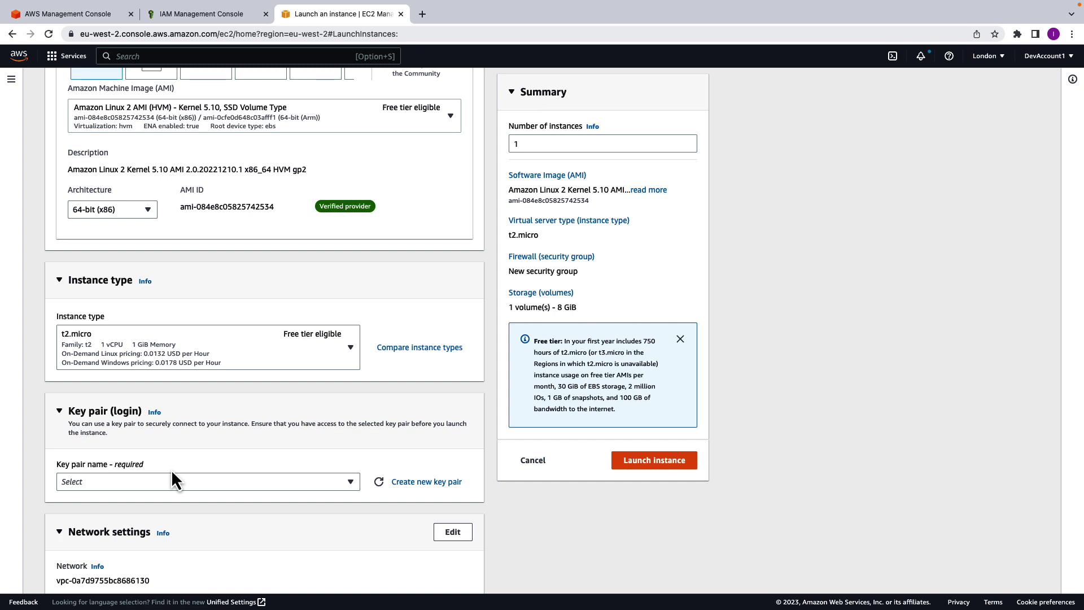
left_click(167, 483)
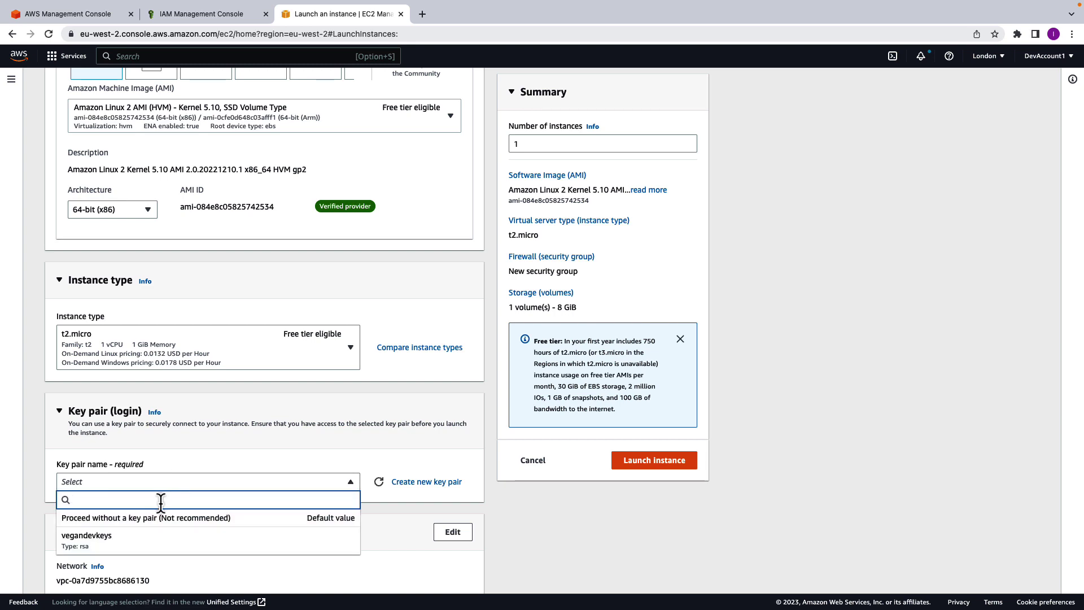
left_click(154, 519)
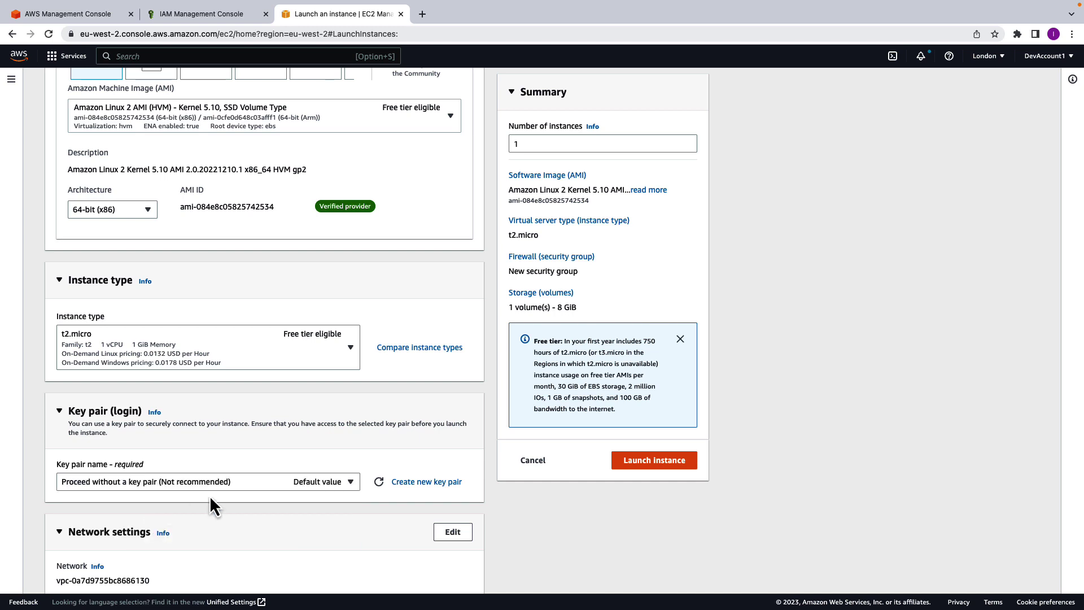
Edit the instance's network settings to use the VeganDev VPC and the vegandev-appsubnet-01 subnet.
scroll(186, 511, "down", 4)
left_click(442, 339)
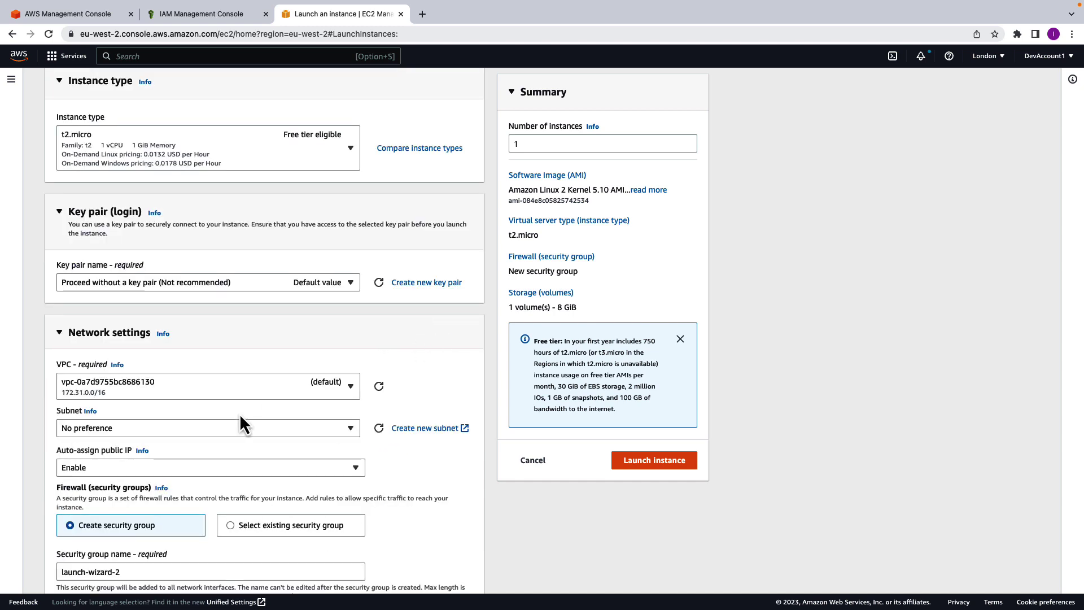
left_click(274, 388)
left_click(213, 458)
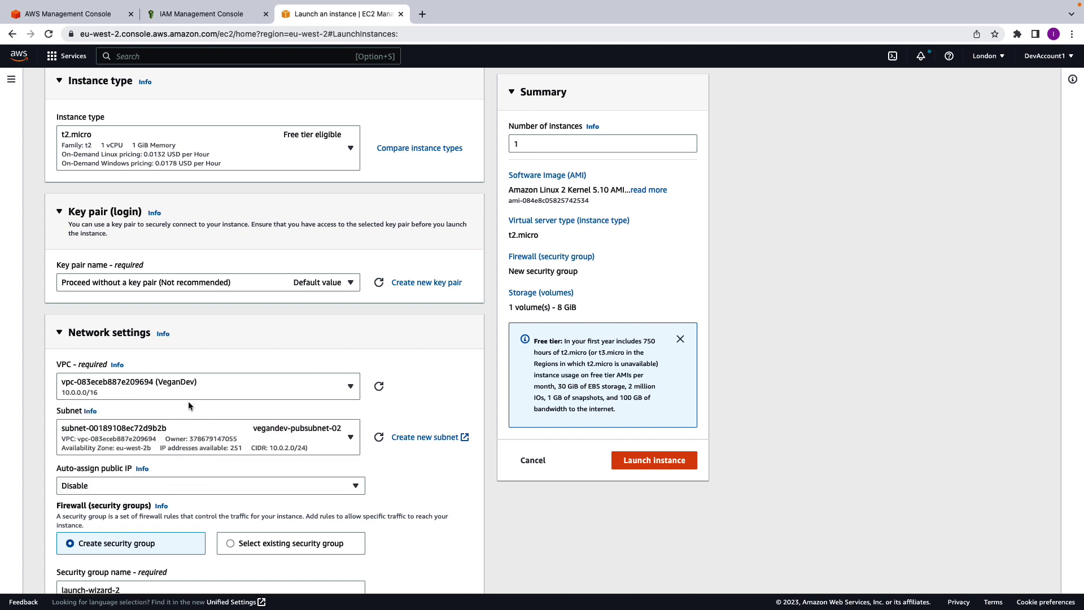
left_click(209, 451)
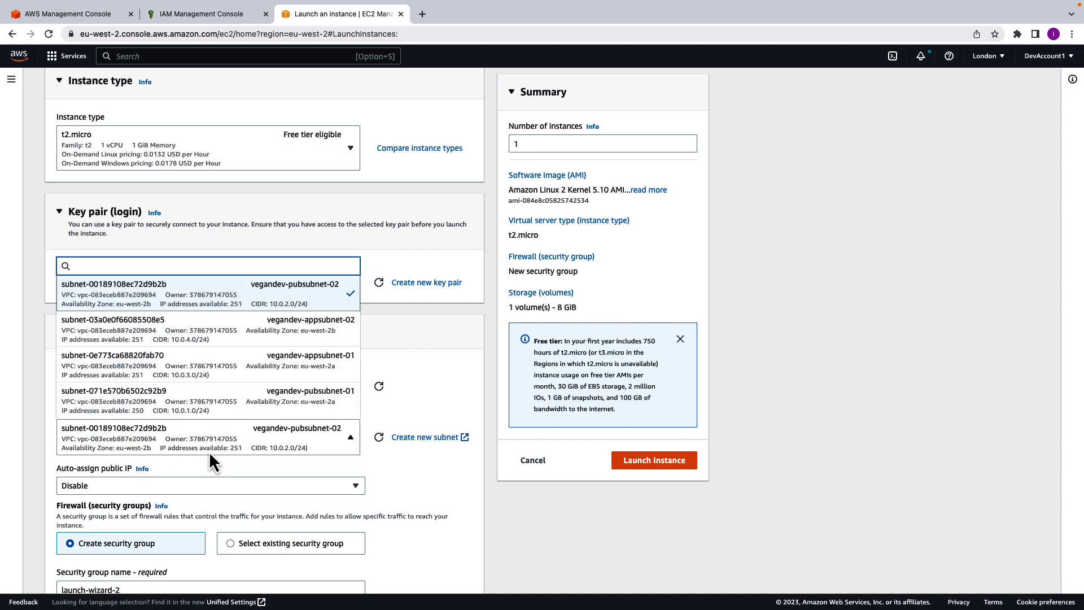
left_click(225, 367)
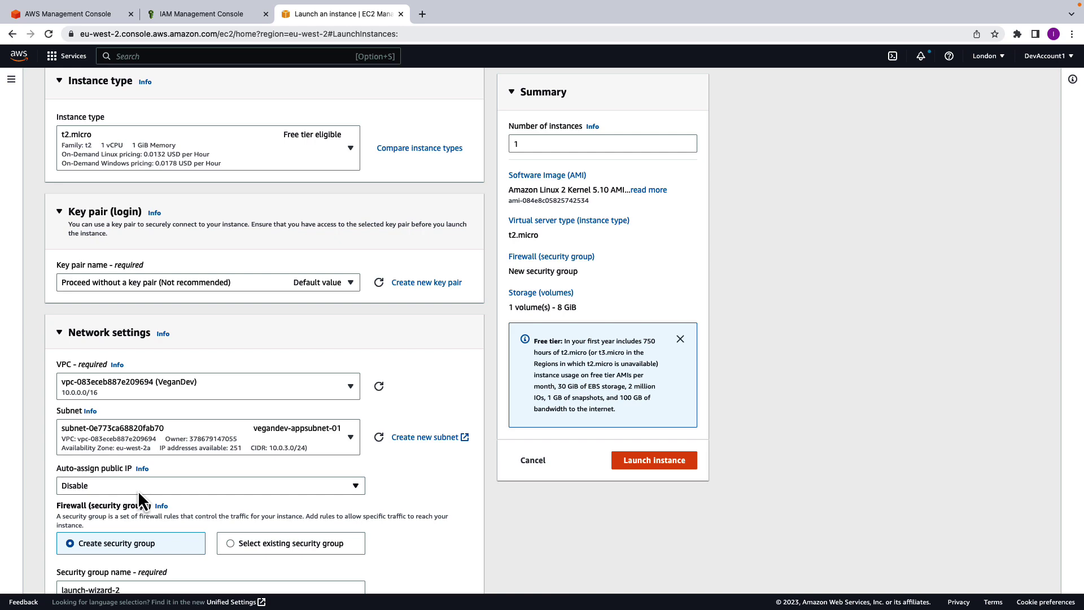
Assign the EC2-To-SSM IAM instance profile in the instance's advanced details.
scroll(191, 460, "down", 6)
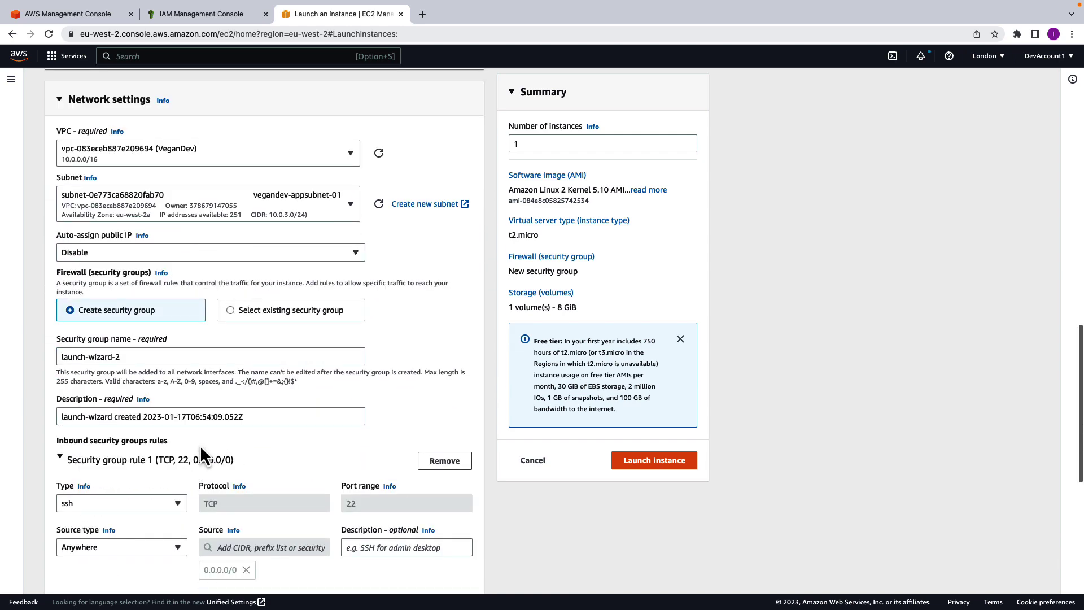
scroll(294, 459, "down", 5)
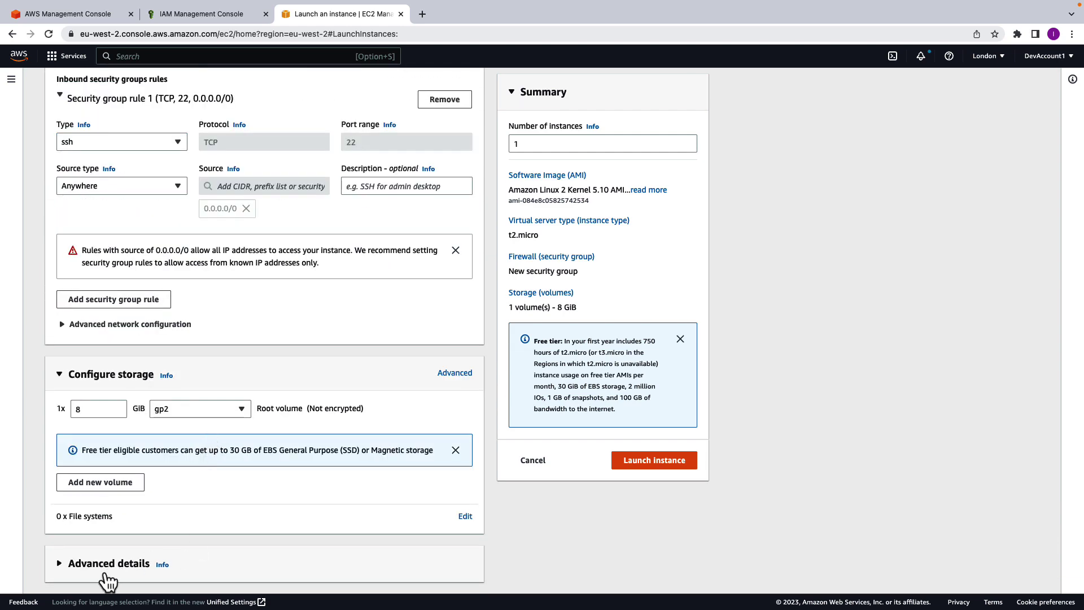
left_click(104, 577)
scroll(212, 494, "down", 5)
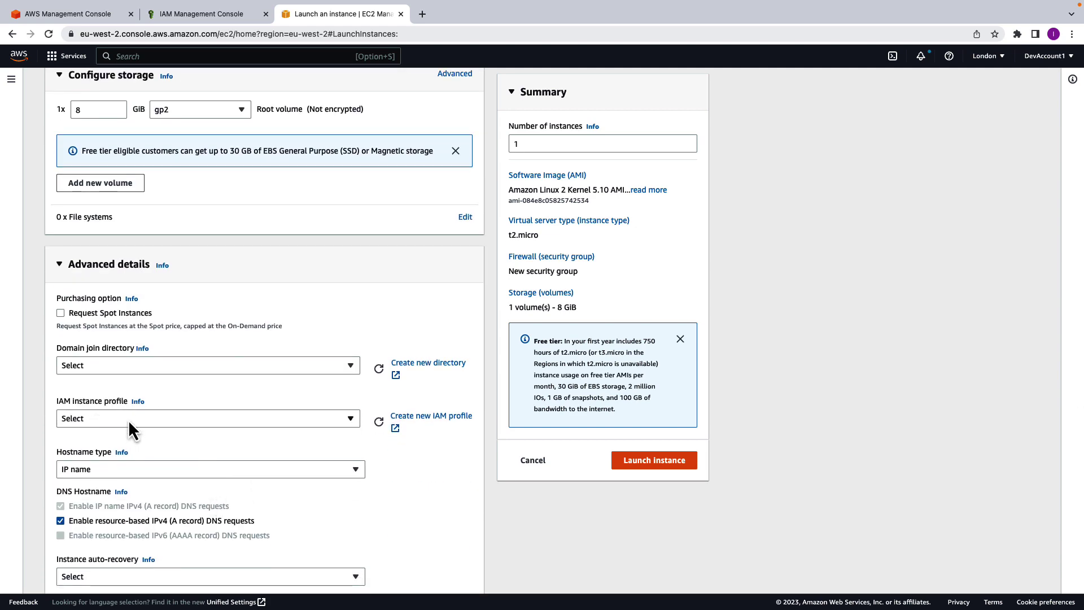
left_click(128, 422)
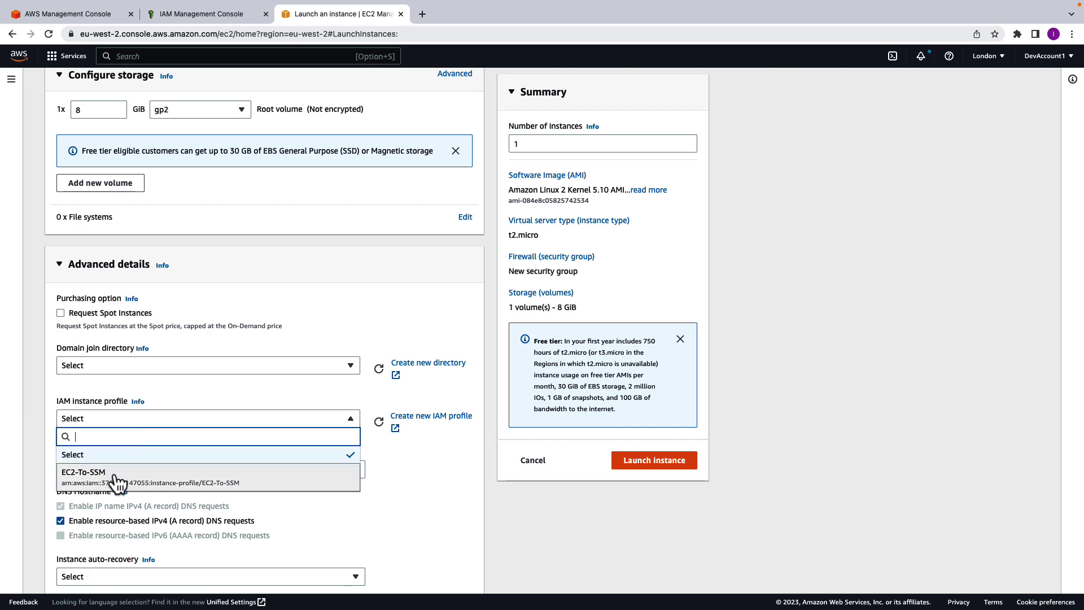
left_click(116, 477)
Leave the remaining advanced details at their defaults and launch the Linux-01 instance.
scroll(171, 430, "down", 1)
scroll(171, 430, "down", 15)
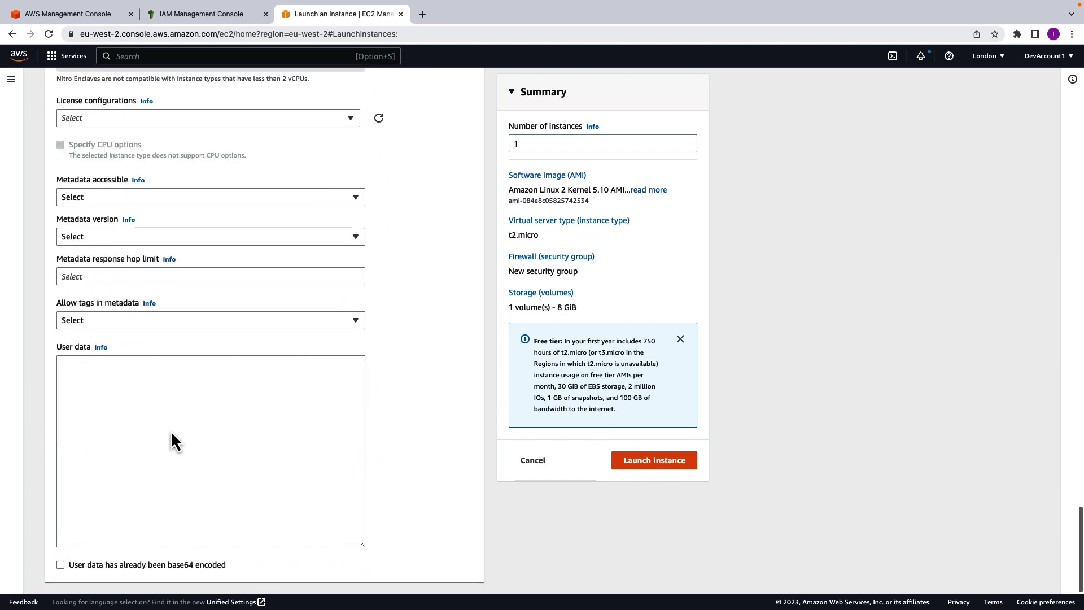
left_click(652, 468)
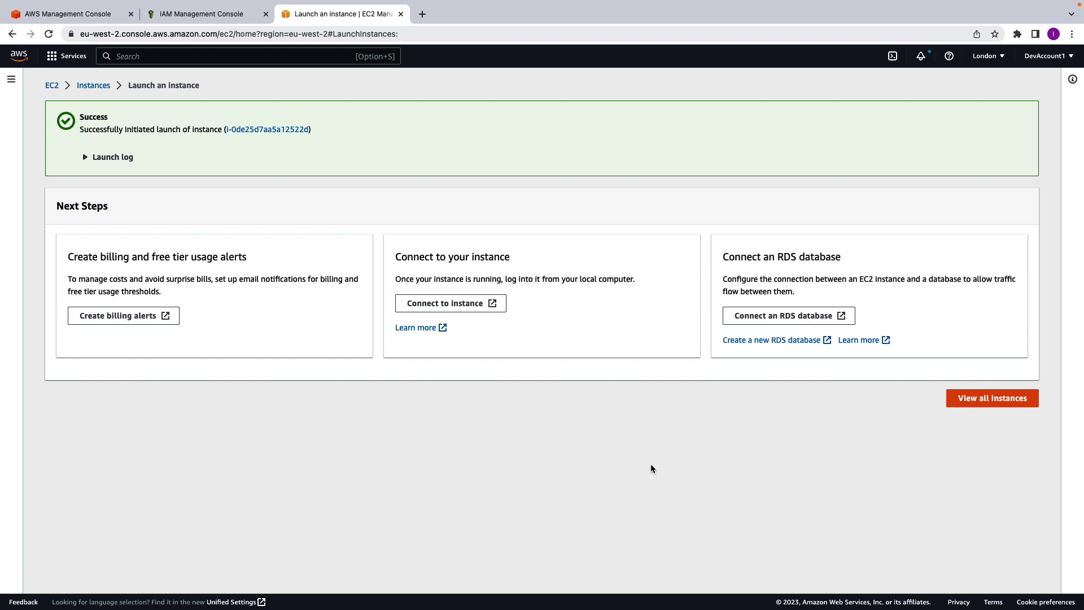
View all EC2 instances, search the services for Systems Manager, and open it in a new browser tab.
left_click(989, 403)
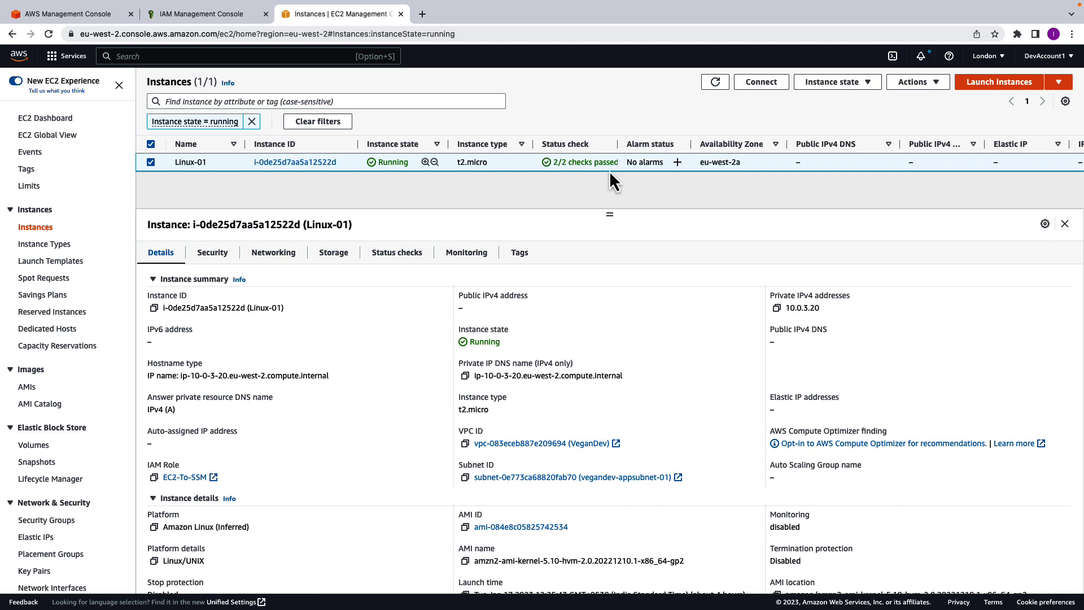
left_click(297, 57)
type("Systems")
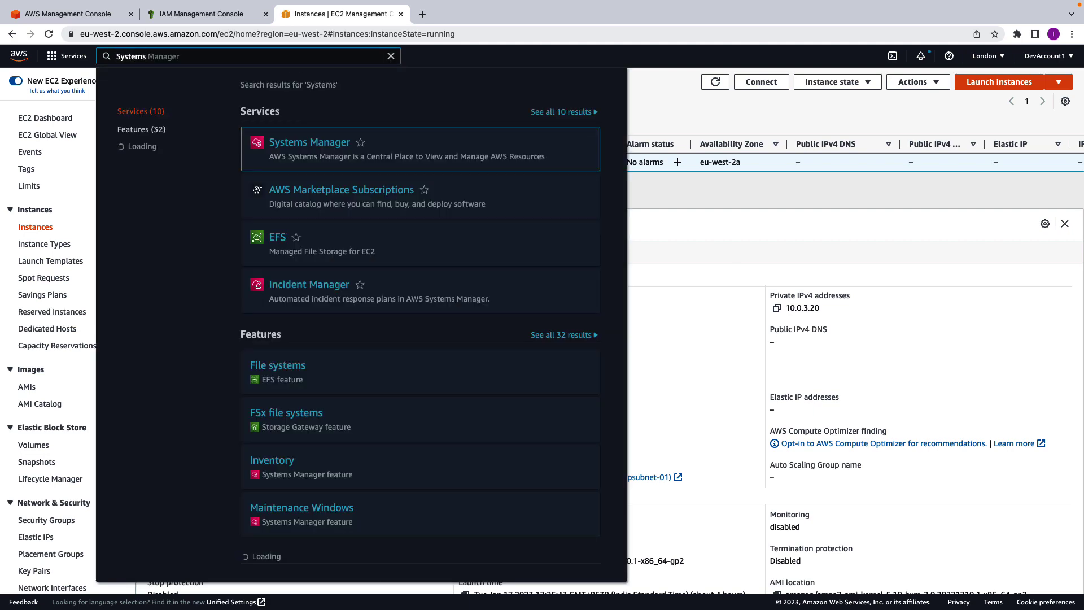
right_click(312, 148)
left_click(330, 151)
left_click(493, 17)
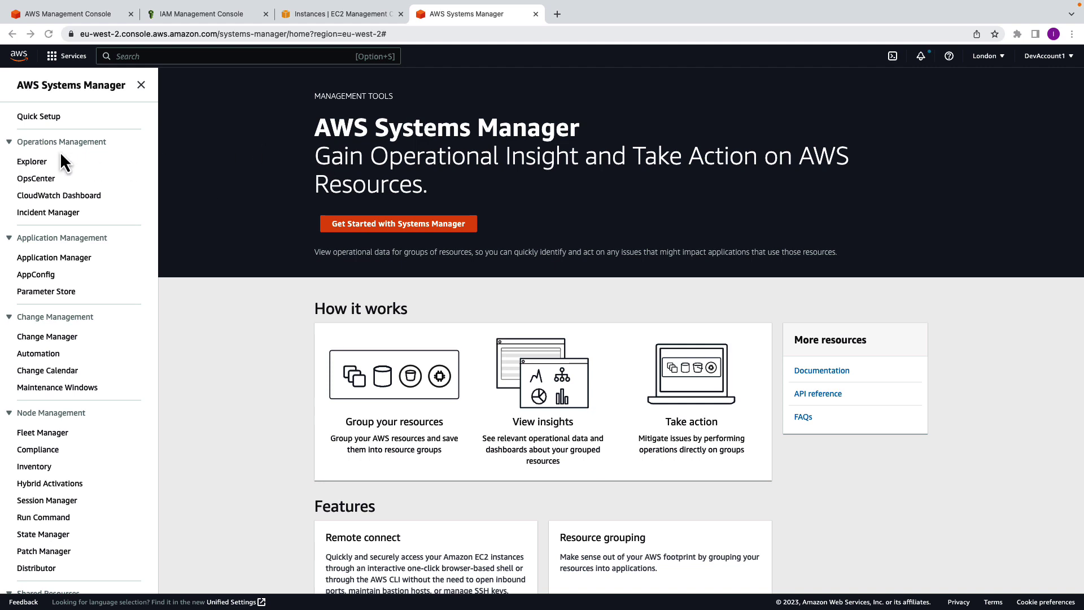
Open the Linux-01 node in Fleet Manager and start a run command for it.
left_click(40, 437)
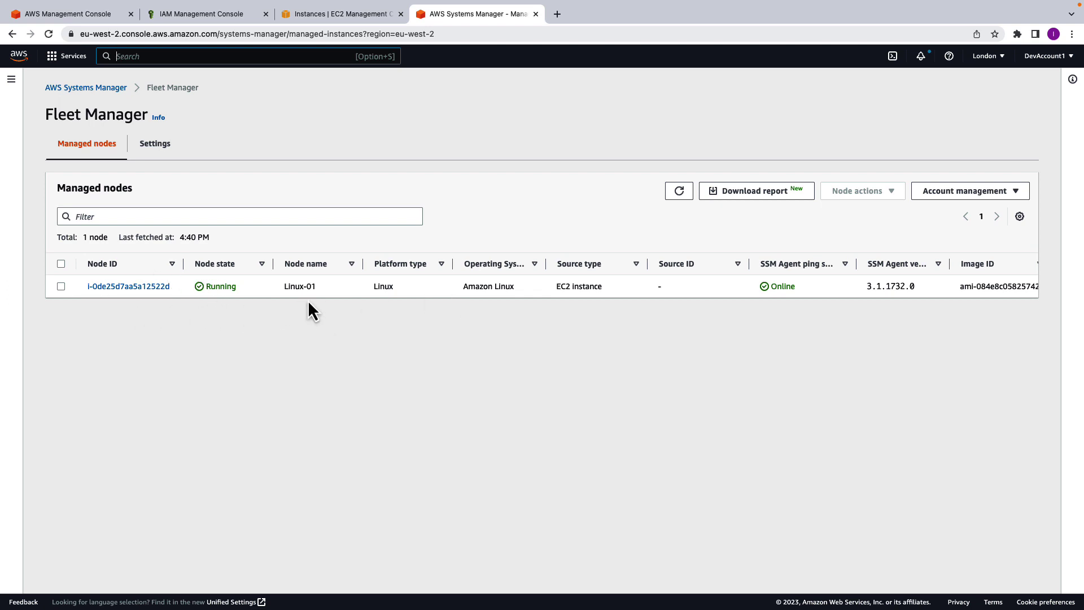
left_click(127, 289)
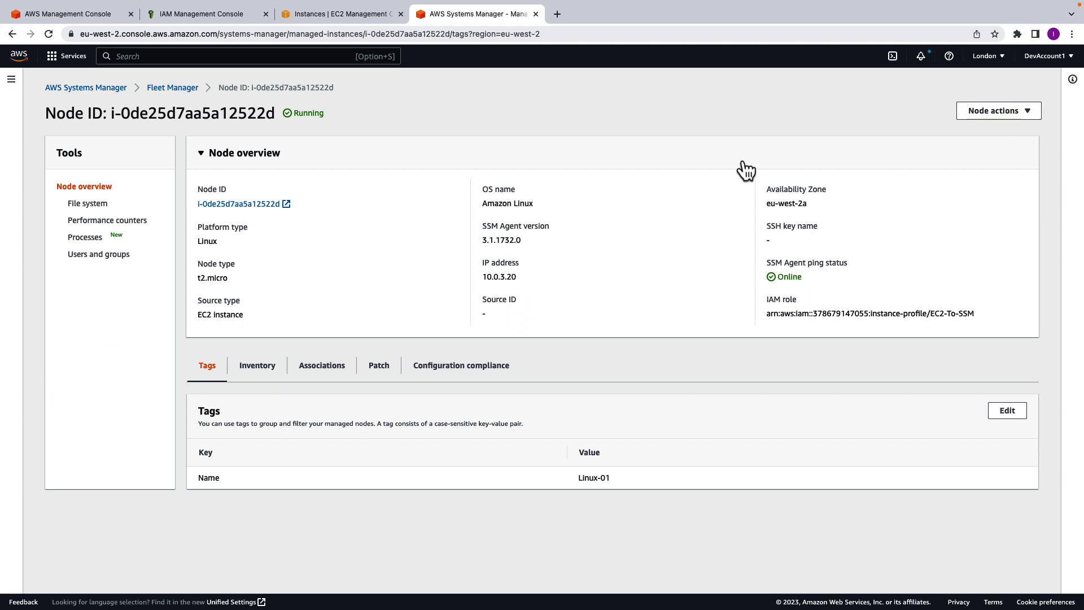
left_click(1014, 125)
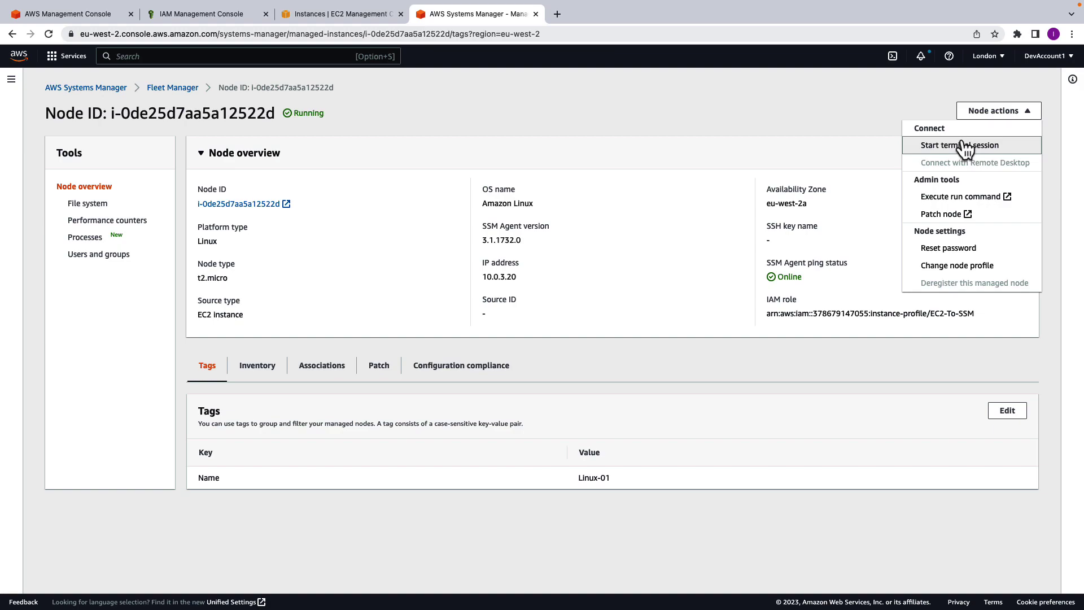
left_click(961, 198)
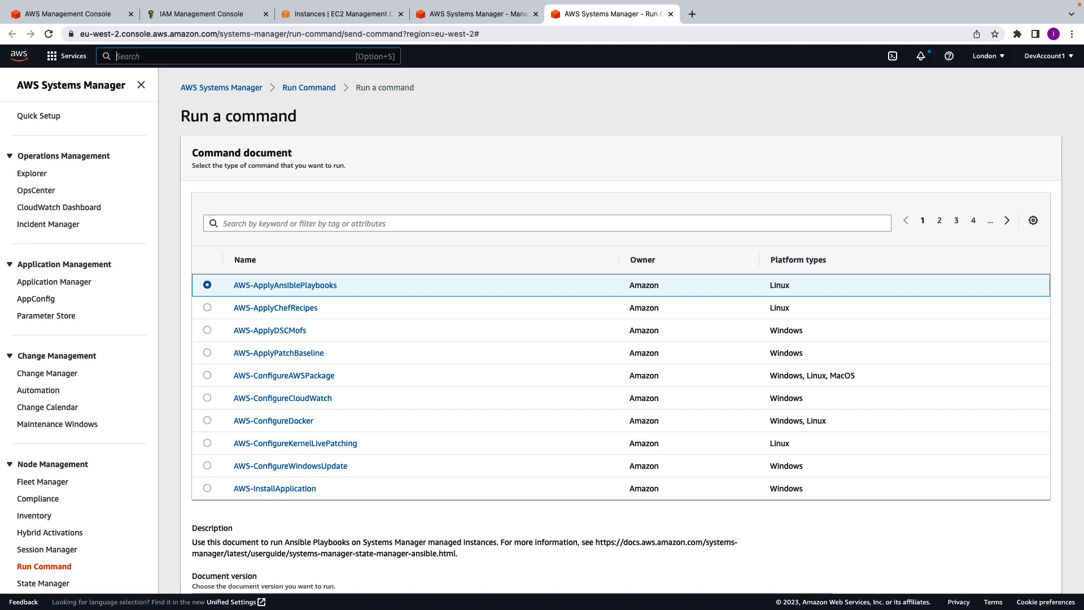
Filter the command documents by the name prefix AWS-UpdateSSMAgent and select the AWS-UpdateSSMAgent document.
left_click(298, 224)
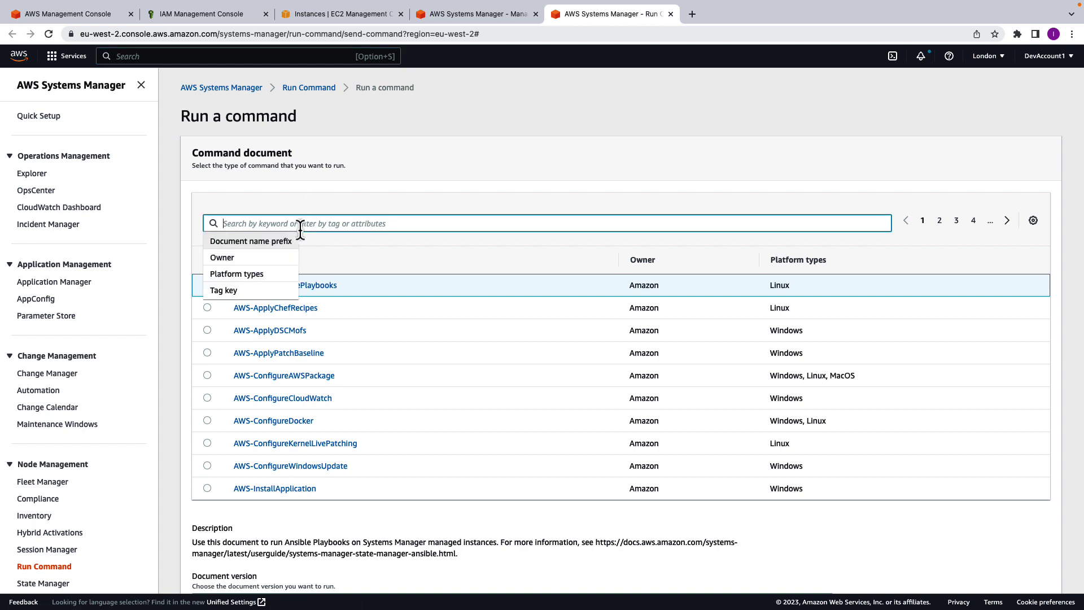
left_click(279, 244)
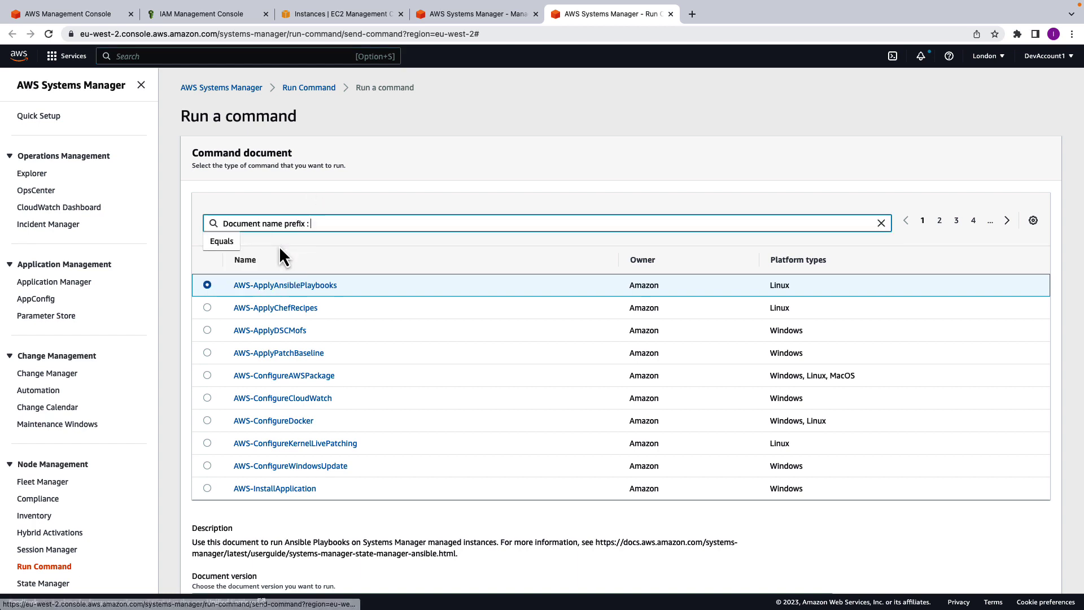
left_click(223, 243)
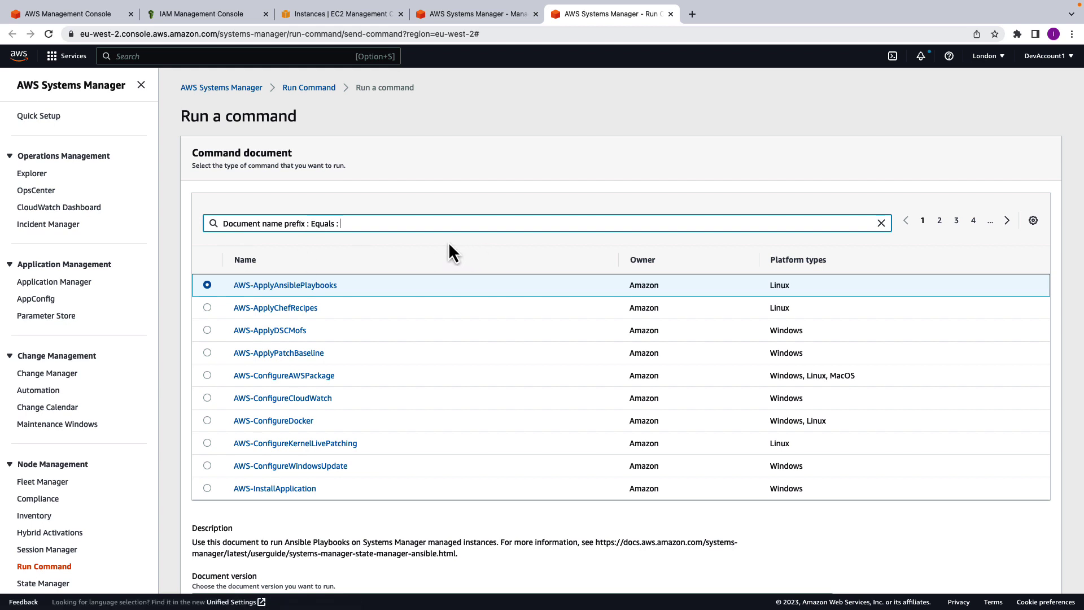
type("AWS-UpdateSSMAgent")
key("Return")
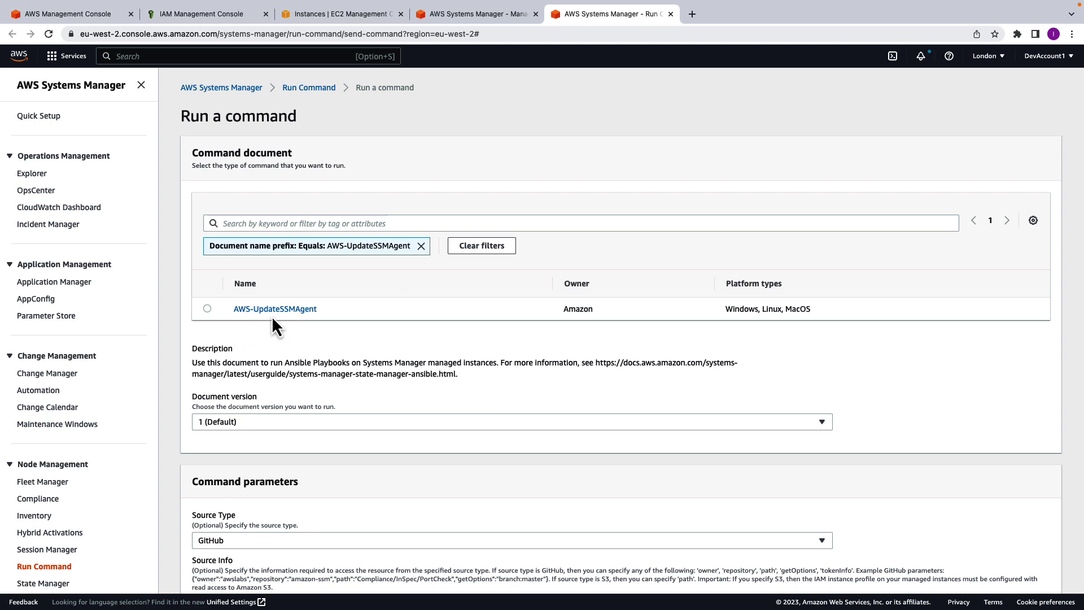
left_click(206, 310)
Keep the default parameters and Linux-01 as the target, run the SSM Agent update, and refresh the command status.
scroll(368, 320, "down", 5)
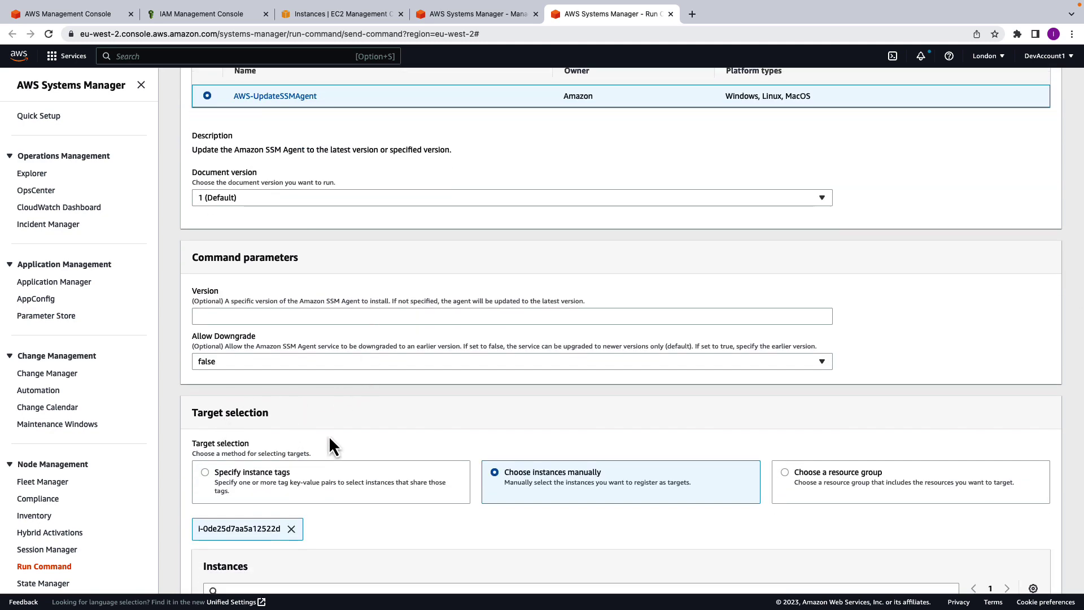
scroll(331, 431, "down", 1)
scroll(263, 503, "down", 1)
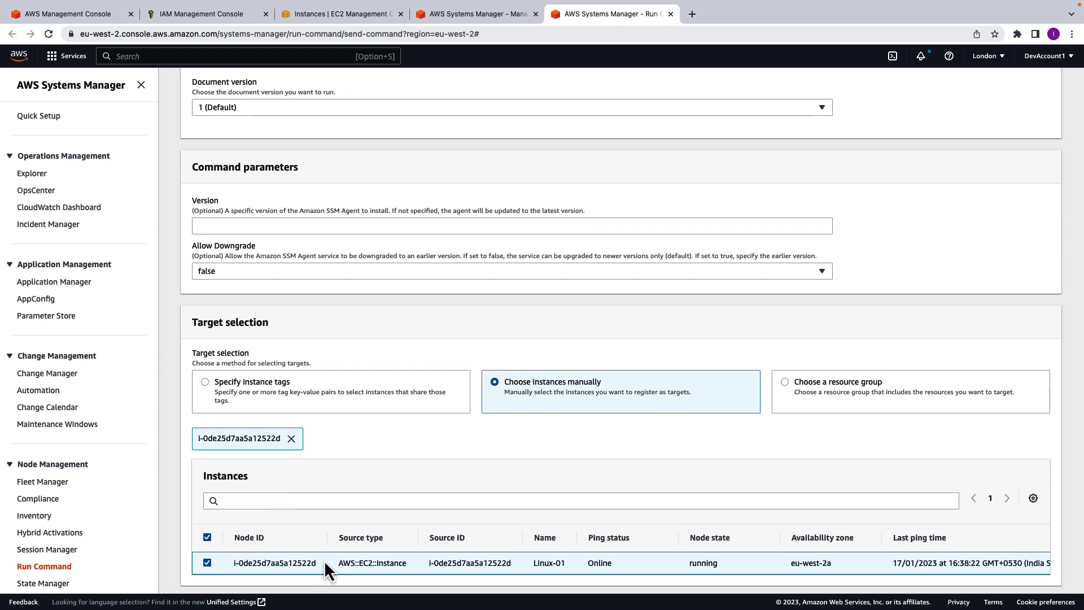
scroll(334, 524, "down", 8)
scroll(339, 504, "down", 4)
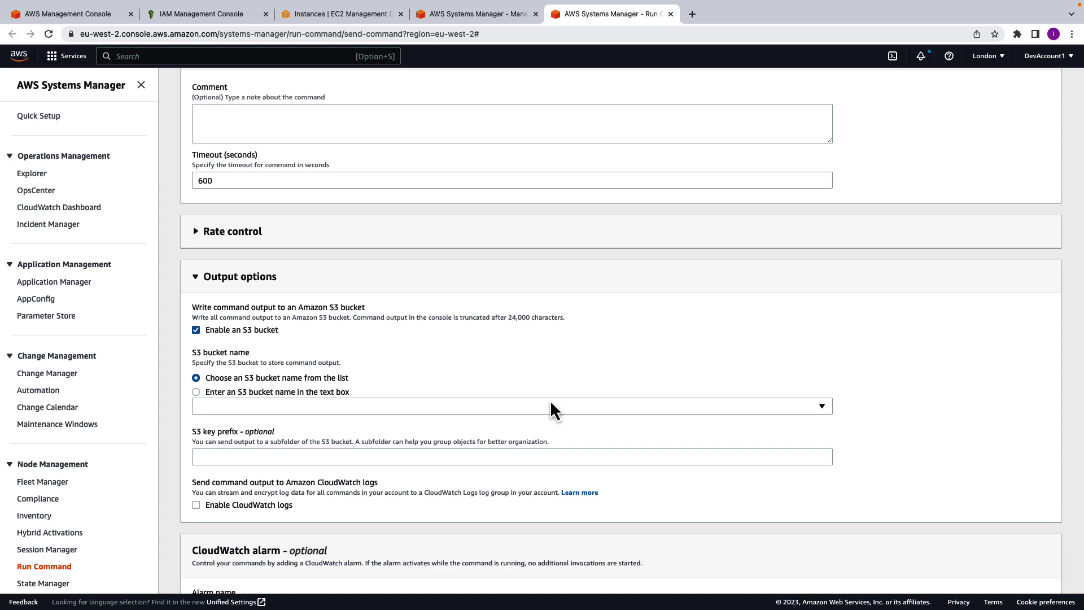
scroll(536, 402, "down", 4)
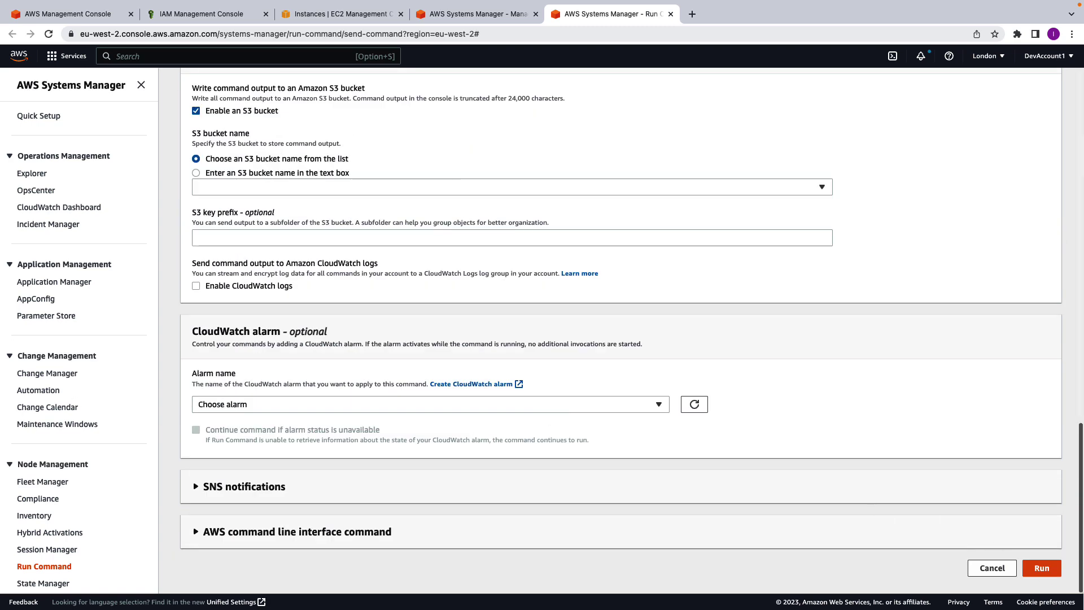
left_click(1042, 568)
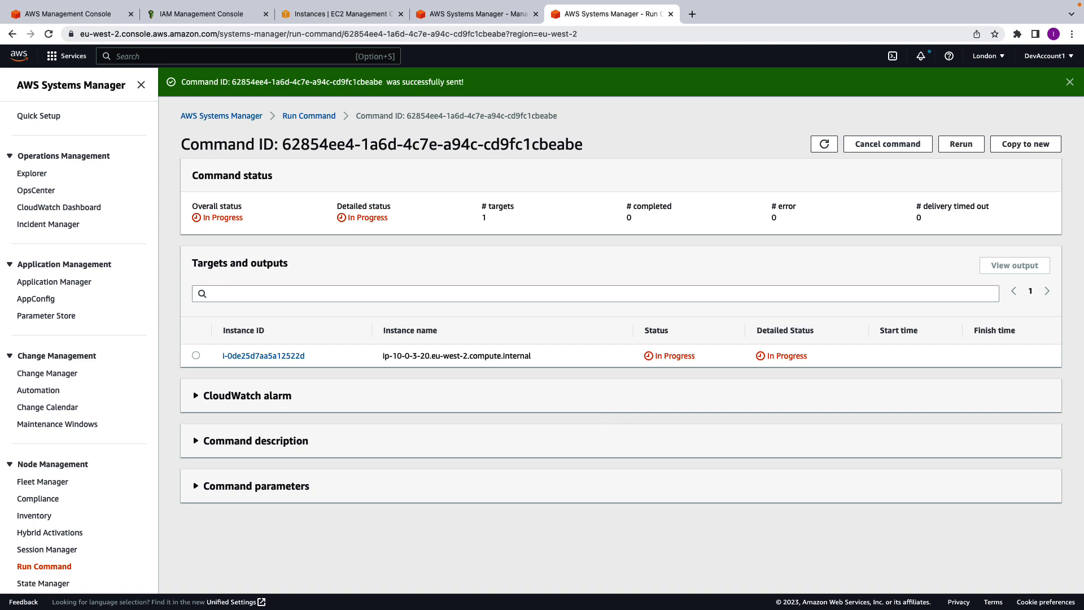
left_click(825, 144)
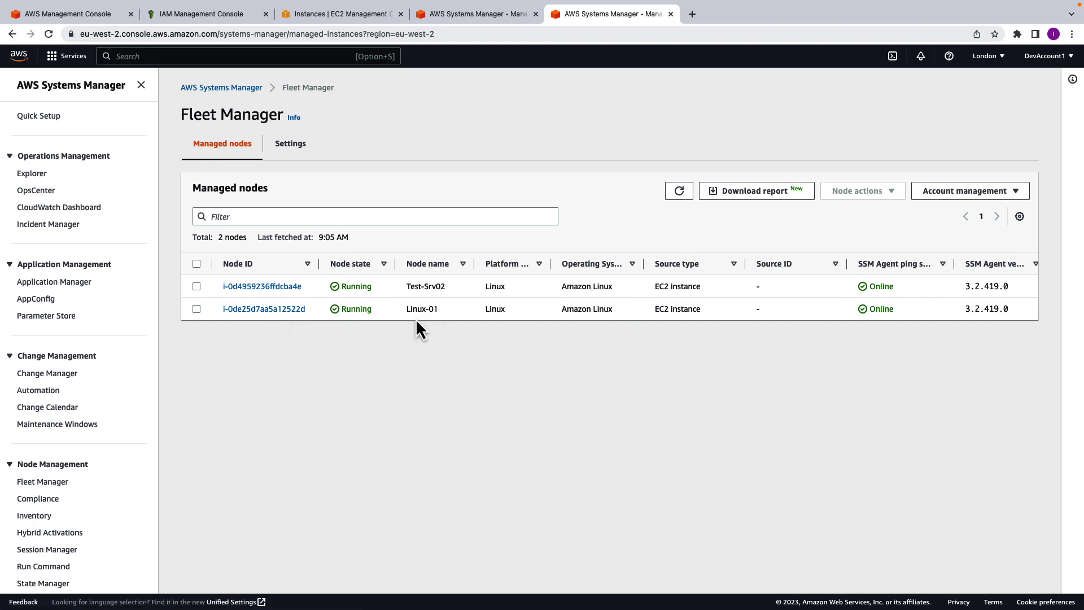
Open the Linux-01 node from Fleet Manager and start another run command for it.
left_click(249, 311)
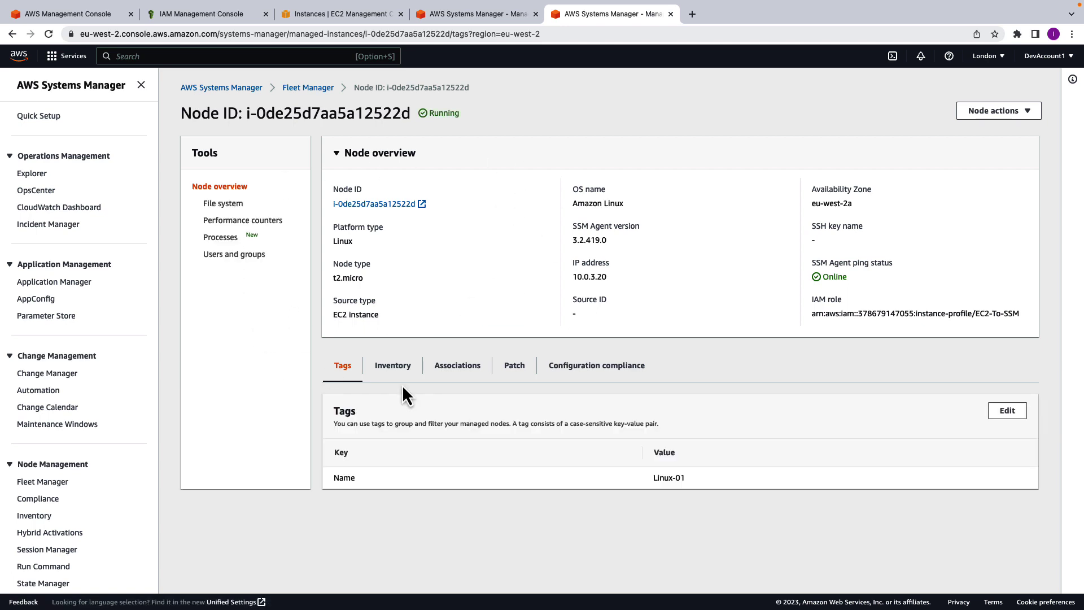
left_click(1033, 115)
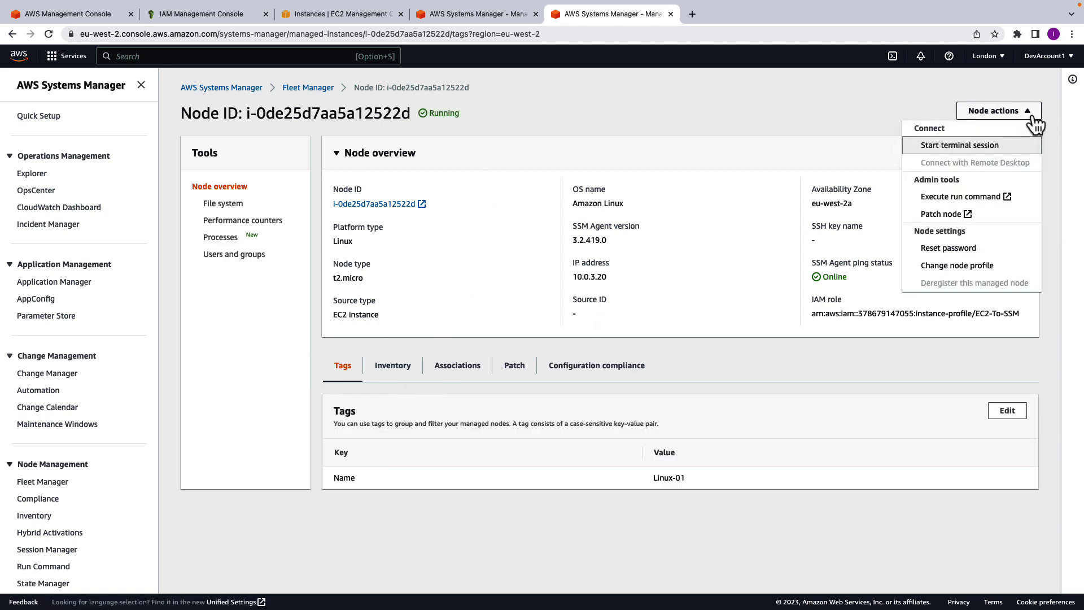
left_click(947, 201)
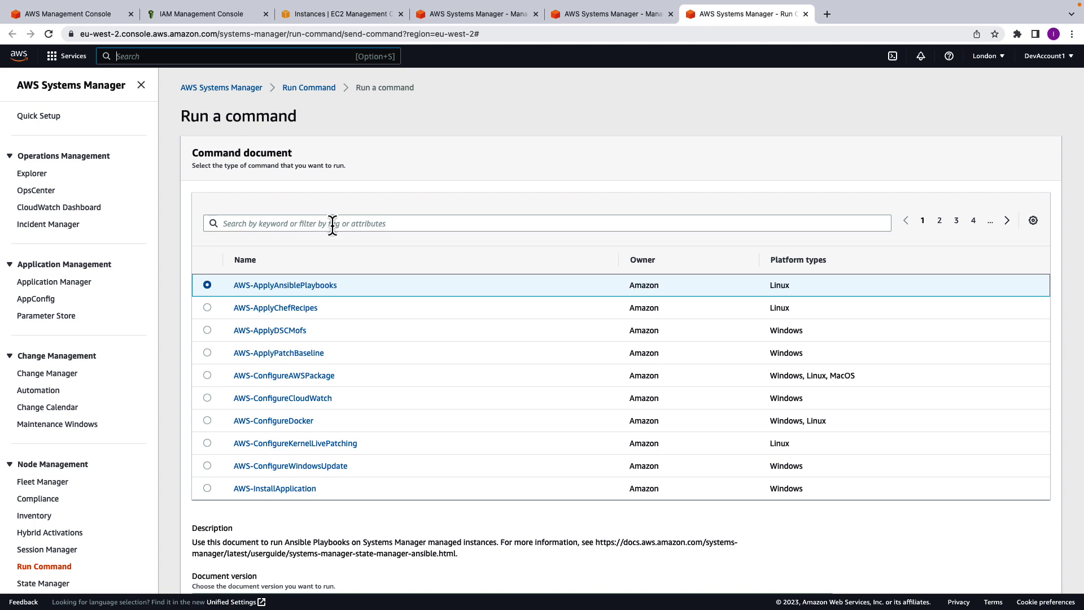
Filter the command documents by the name prefix AWS-RunShell and select the AWS-RunShellScript document.
left_click(333, 223)
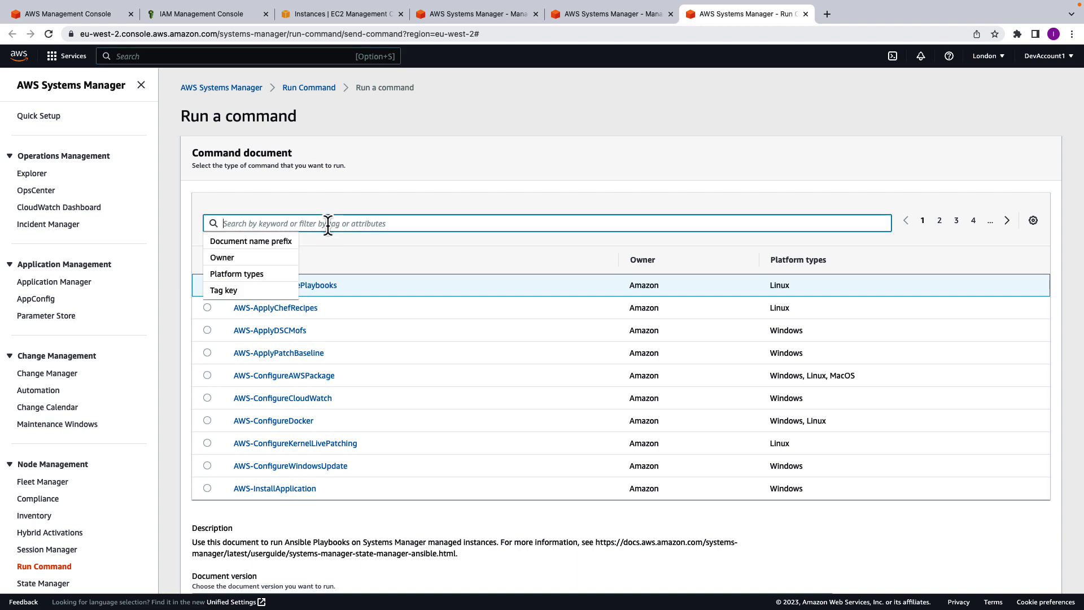
left_click(263, 243)
left_click(223, 243)
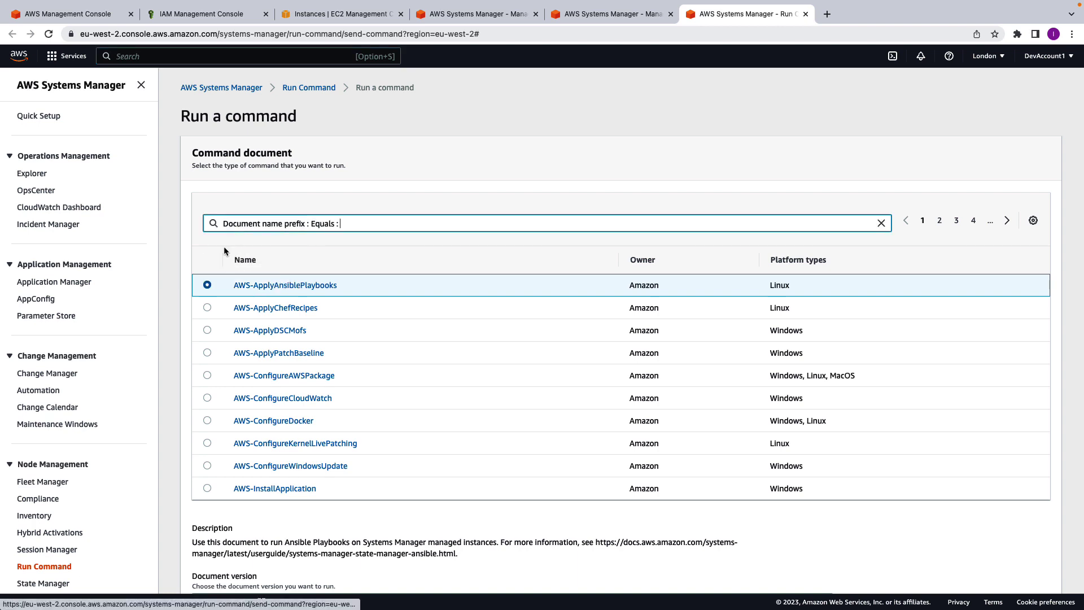
type("AWS-RunShe")
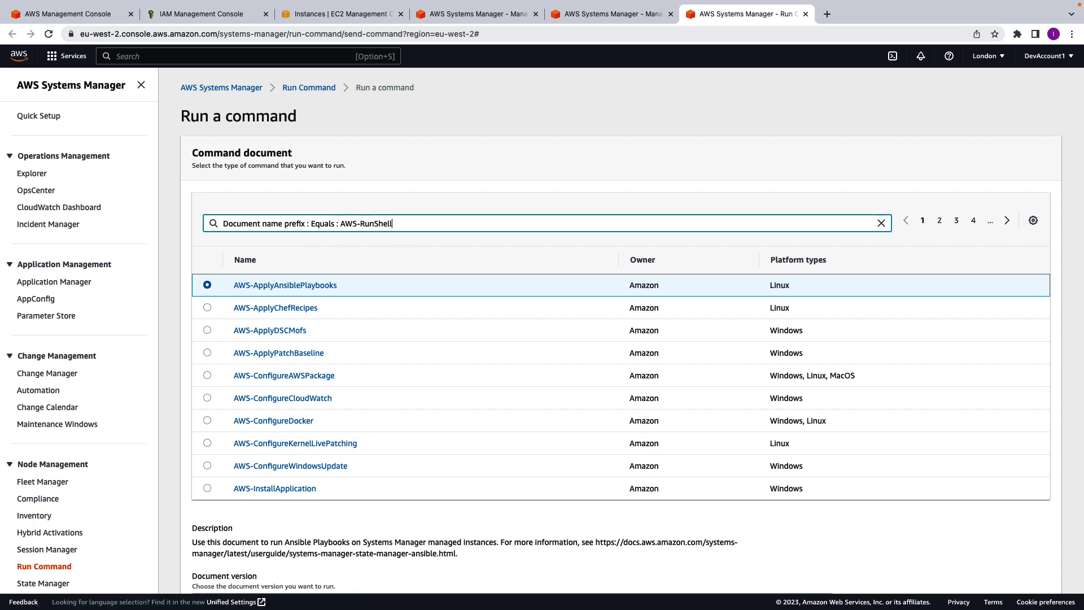
type("ll")
key("Return")
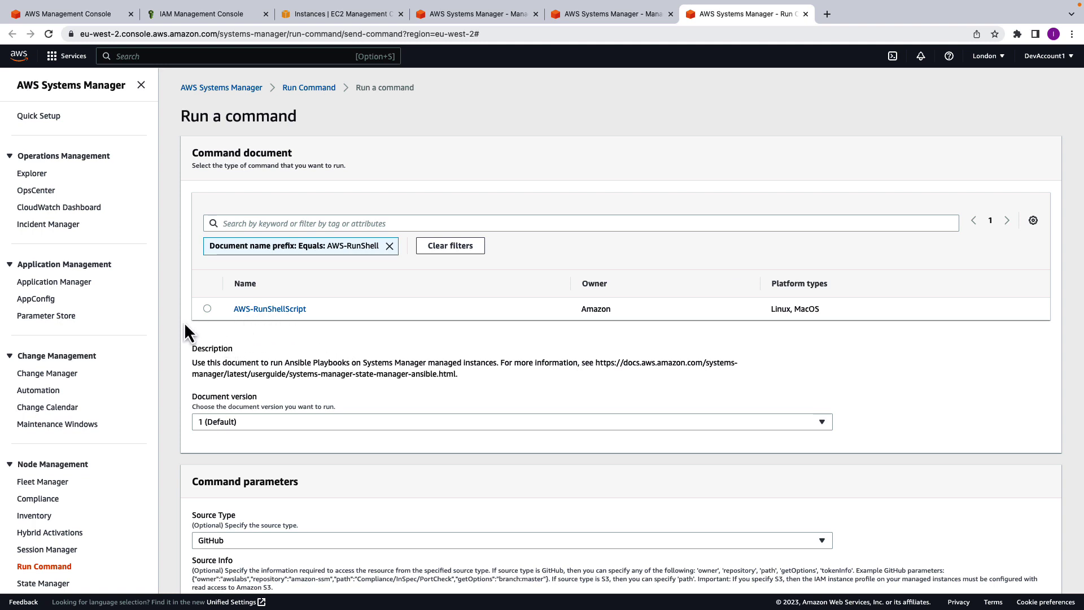
left_click(206, 309)
Enter "sudo yum update -y" as the shell command and keep Linux-01 as the manually chosen target.
scroll(165, 375, "down", 2)
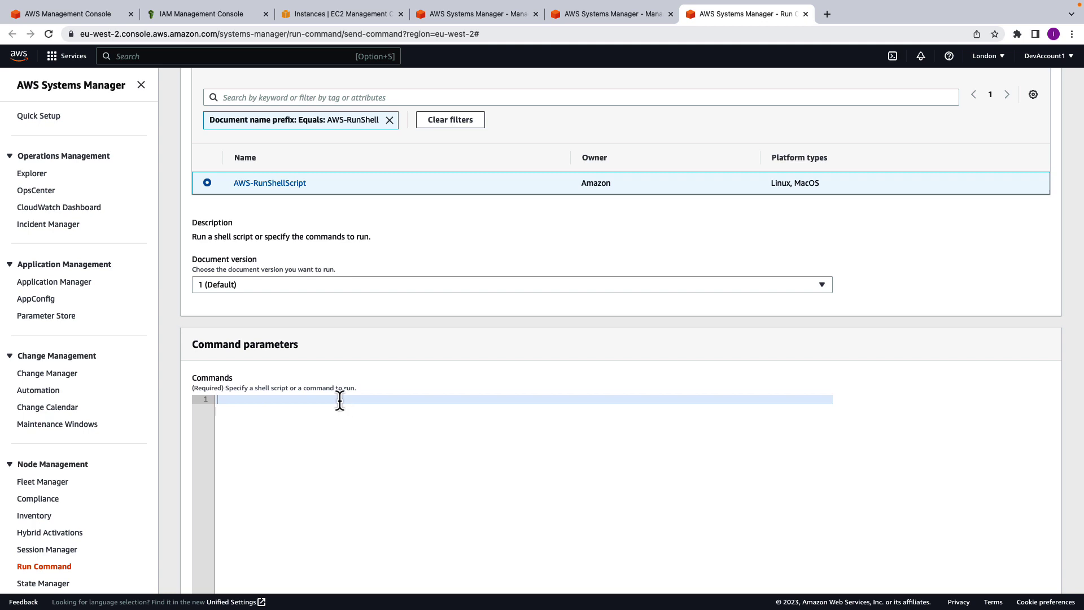
type("sudo yum update -y")
scroll(565, 395, "down", 6)
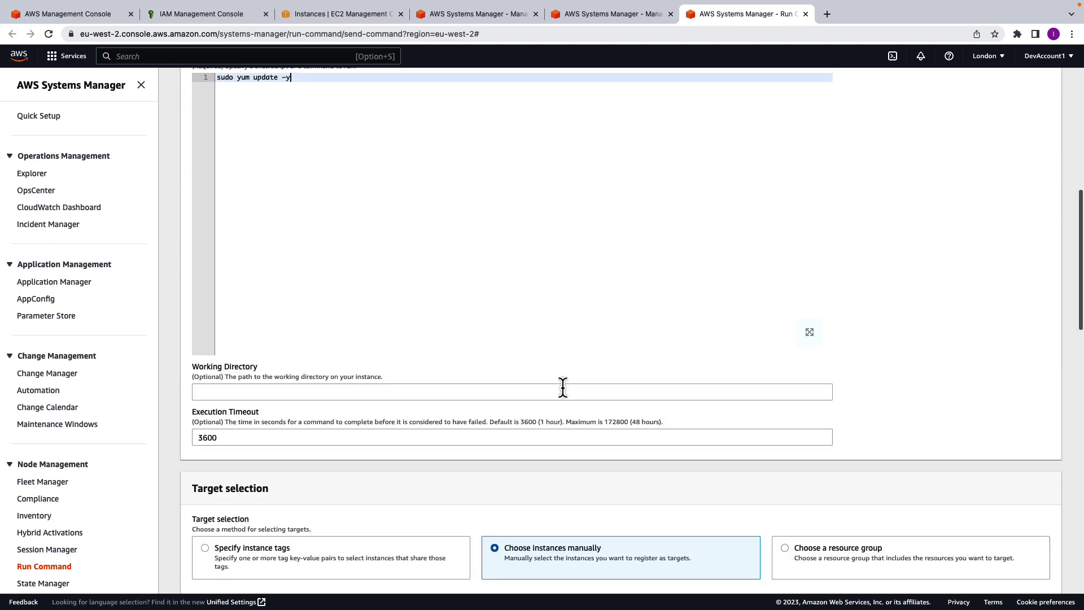
scroll(563, 388, "down", 3)
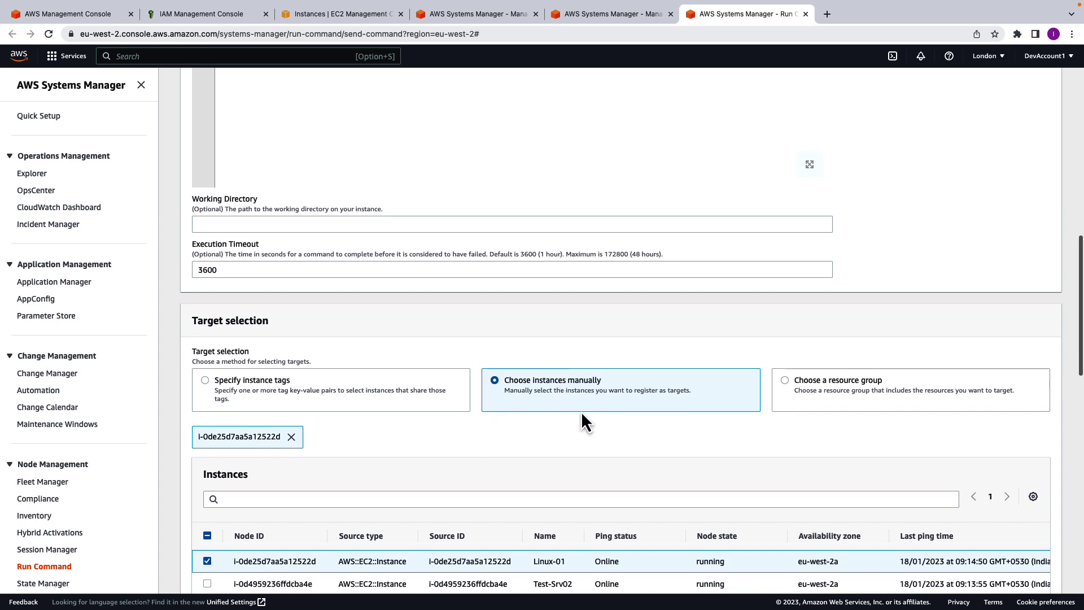
scroll(575, 421, "down", 1)
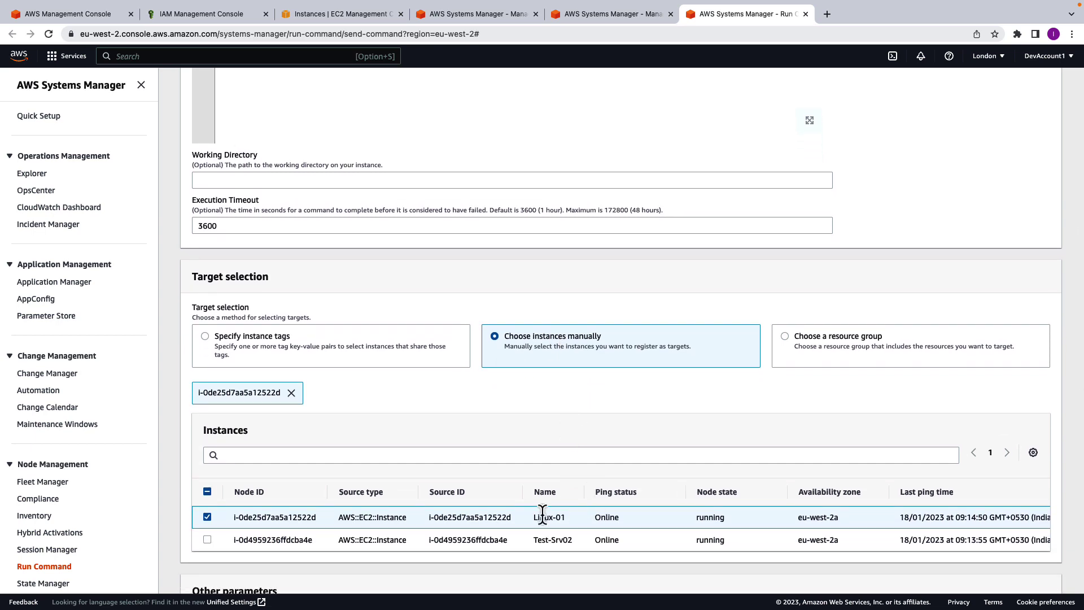
Review the shell command's S3 output and CloudWatch options, and cancel the command without running it.
scroll(562, 390, "down", 11)
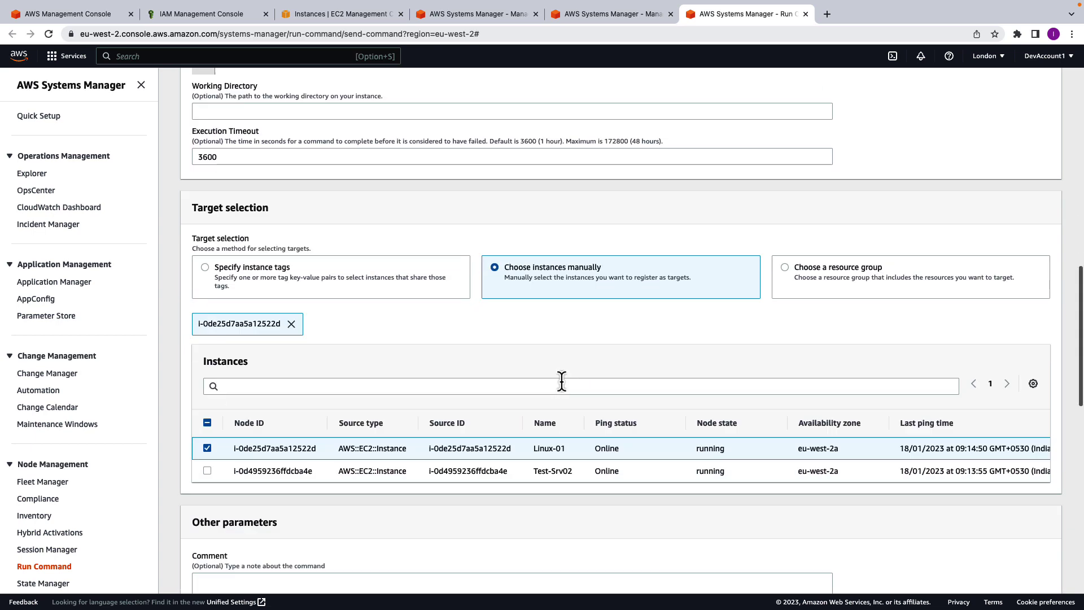
scroll(563, 390, "down", 3)
scroll(563, 389, "up", 3)
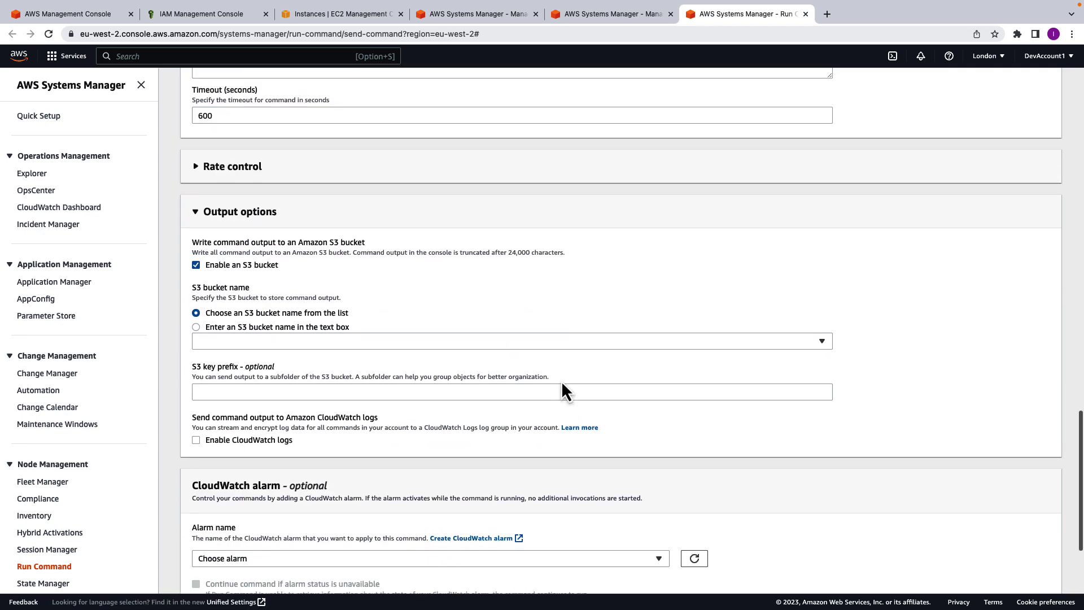
scroll(562, 383, "up", 1)
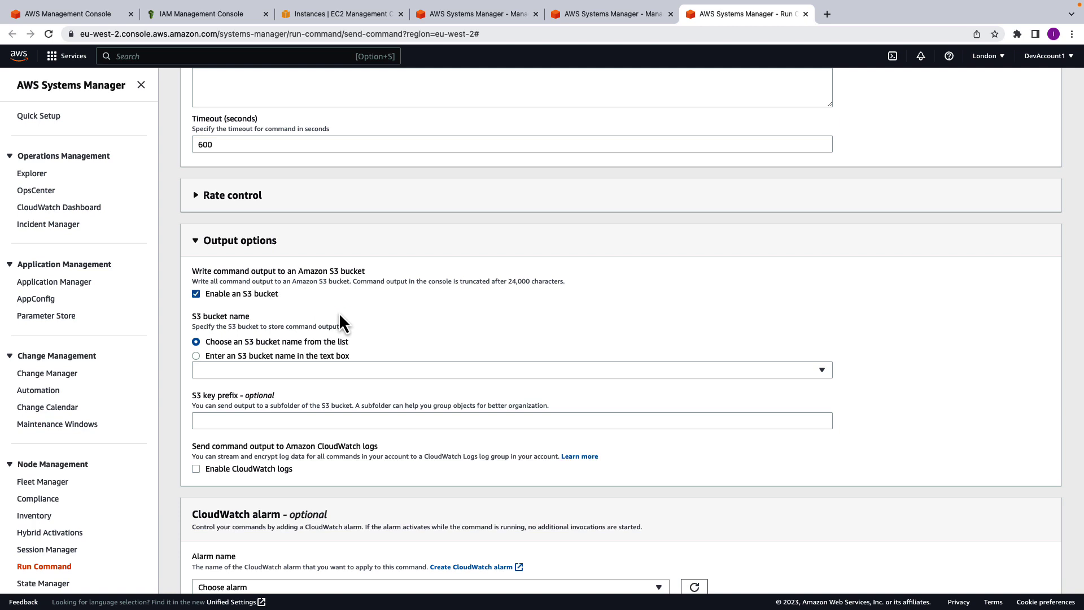
scroll(297, 372, "down", 3)
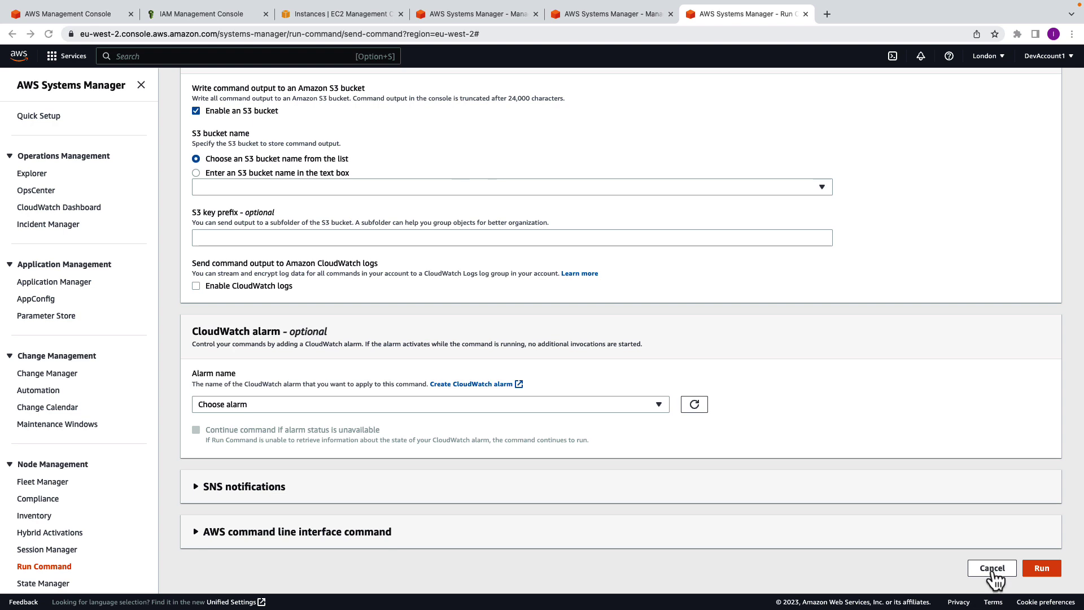
left_click(993, 569)
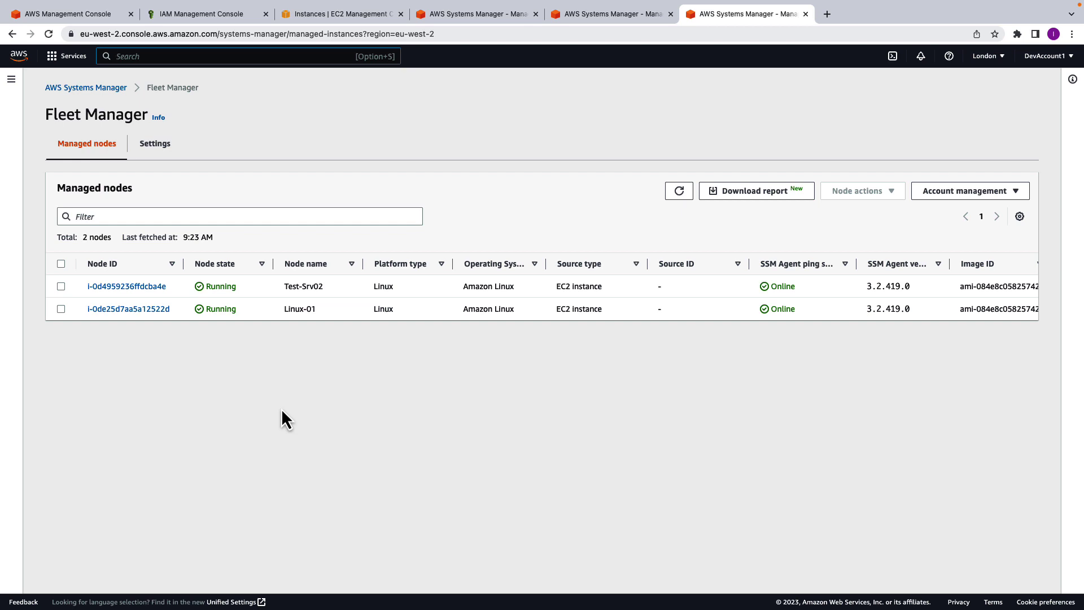
Open the EC2-To-SSM role's details from the IAM roles list.
left_click(189, 16)
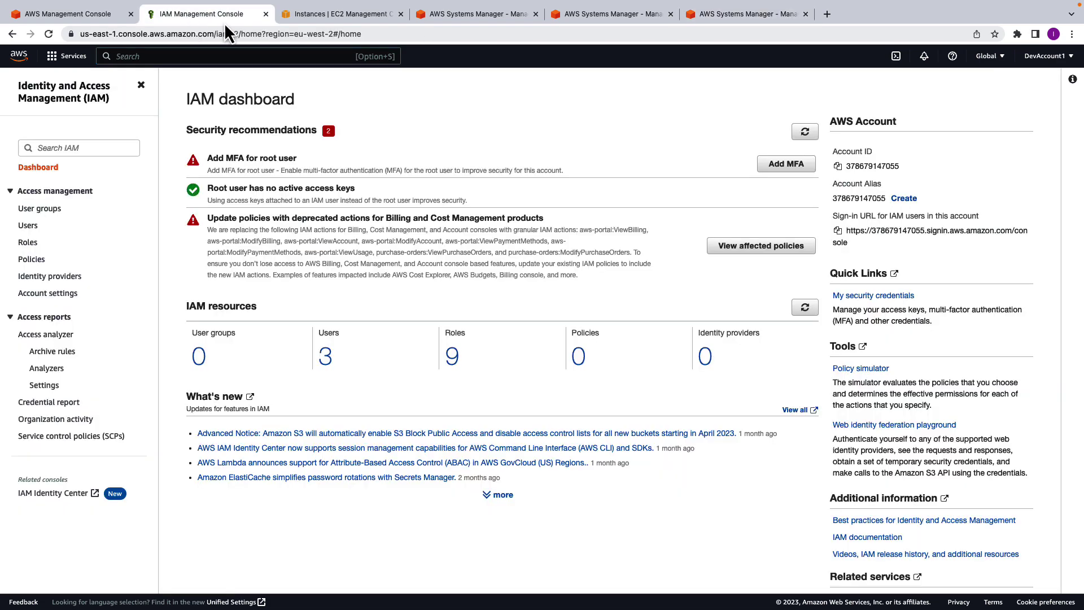
left_click(26, 243)
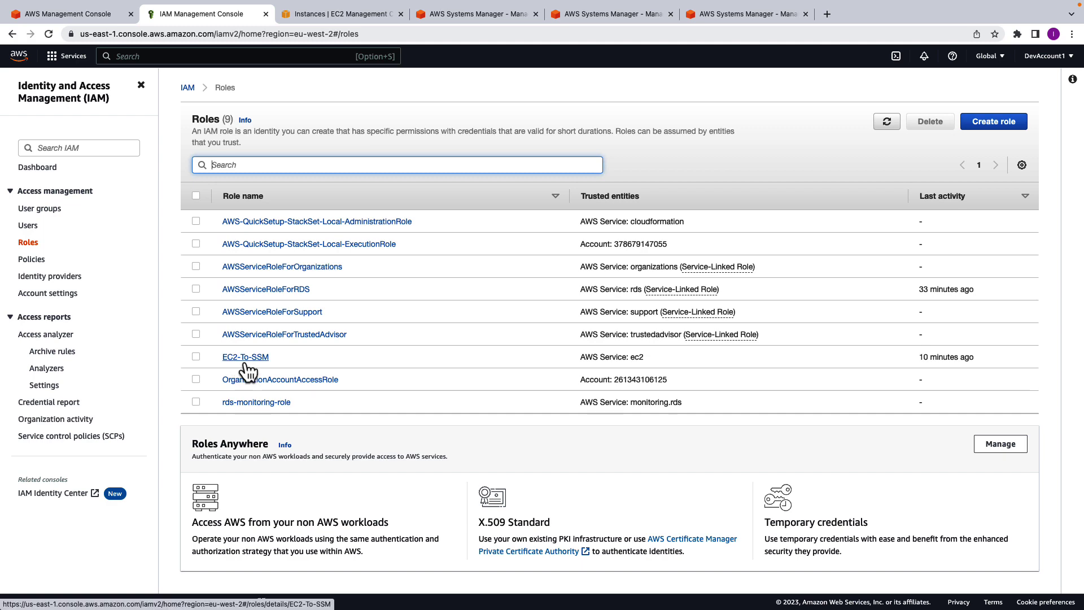
left_click(247, 360)
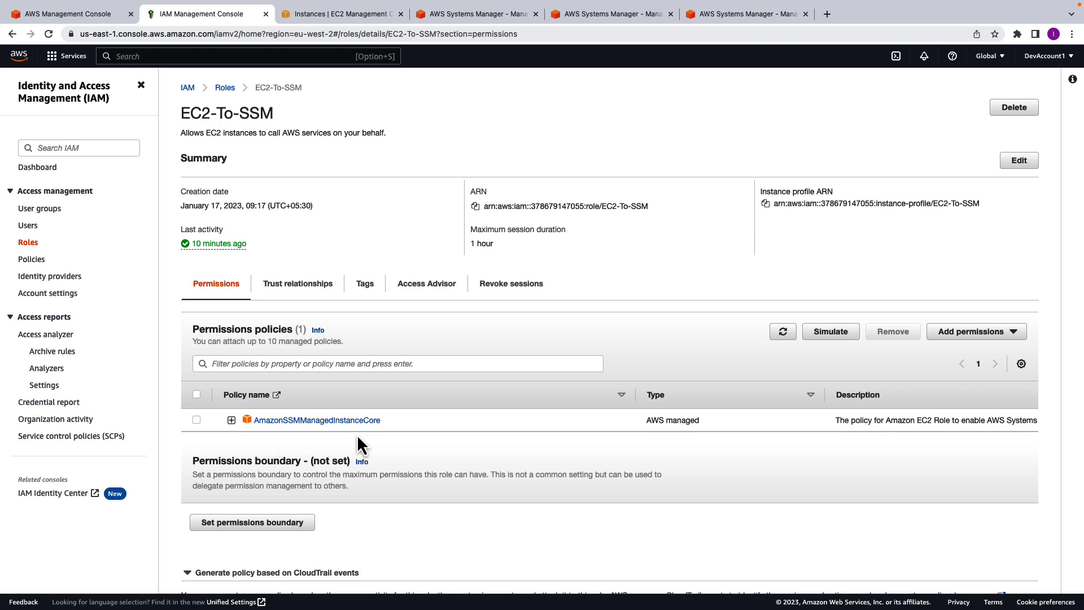
Filter the available permissions policies by "s3" and attach AmazonS3FullAccess to the EC2-To-SSM role.
left_click(963, 334)
left_click(961, 350)
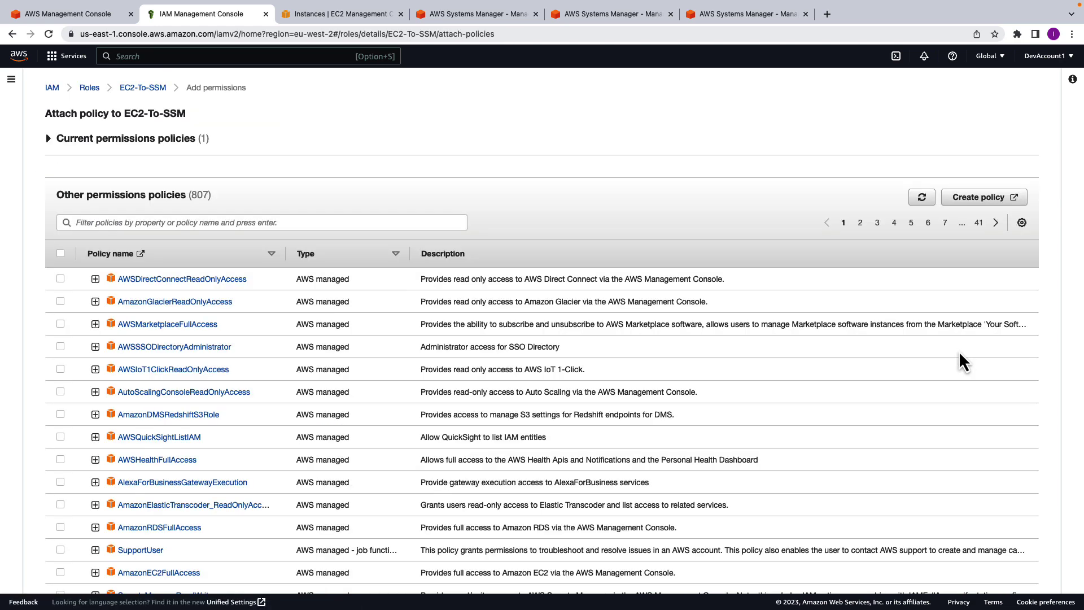
left_click(180, 222)
type("s3")
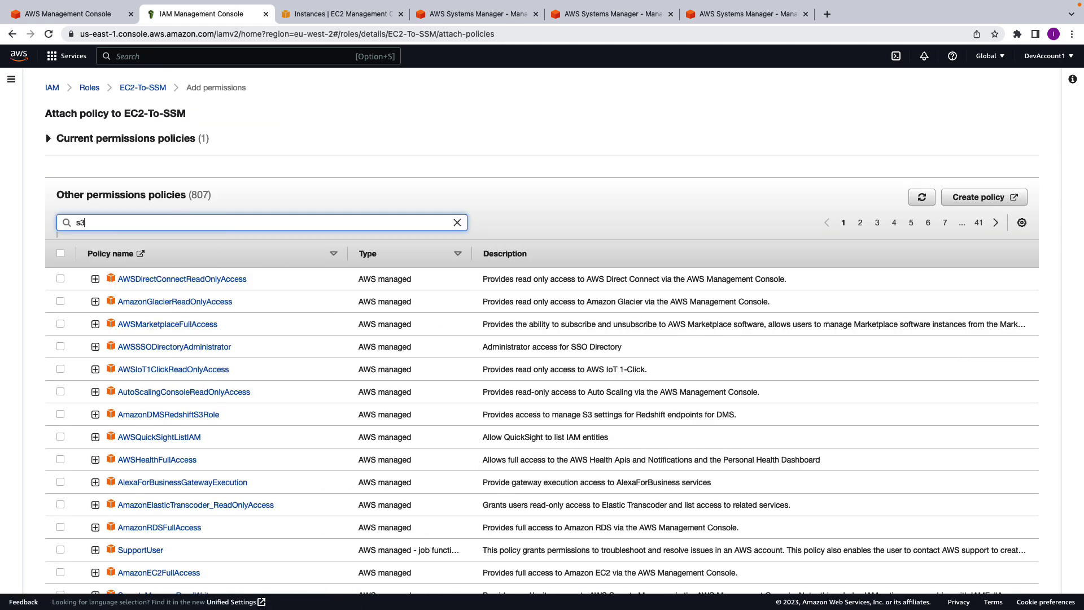
key("Return")
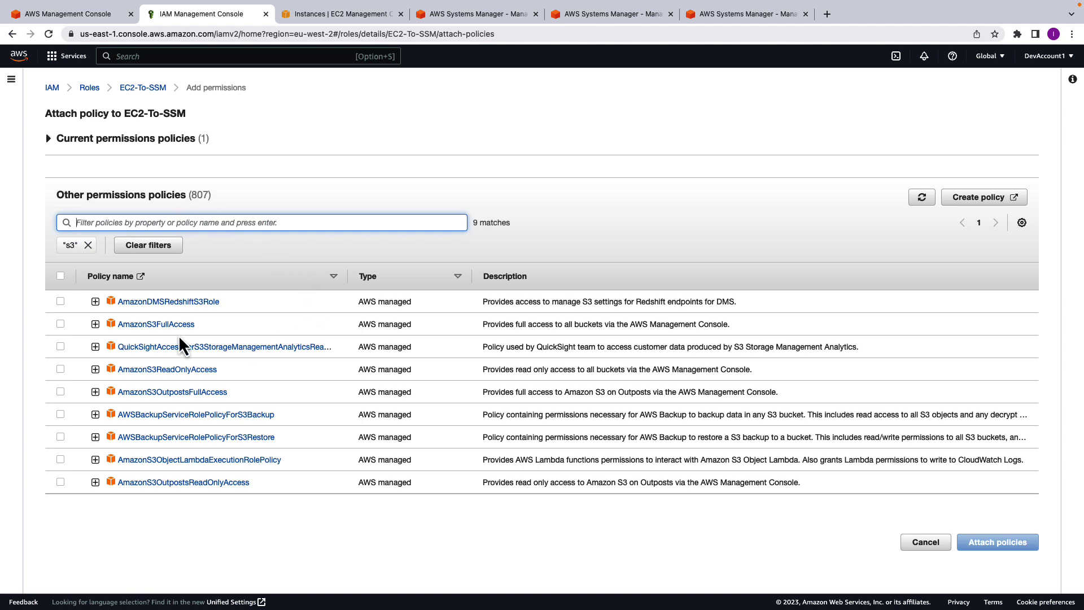
left_click(60, 324)
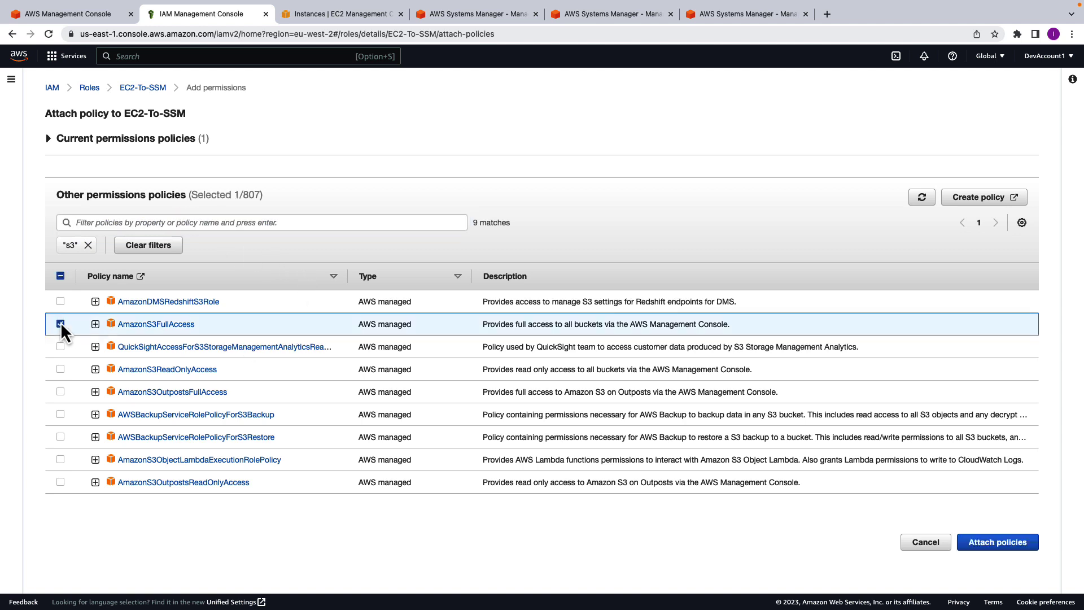
left_click(968, 542)
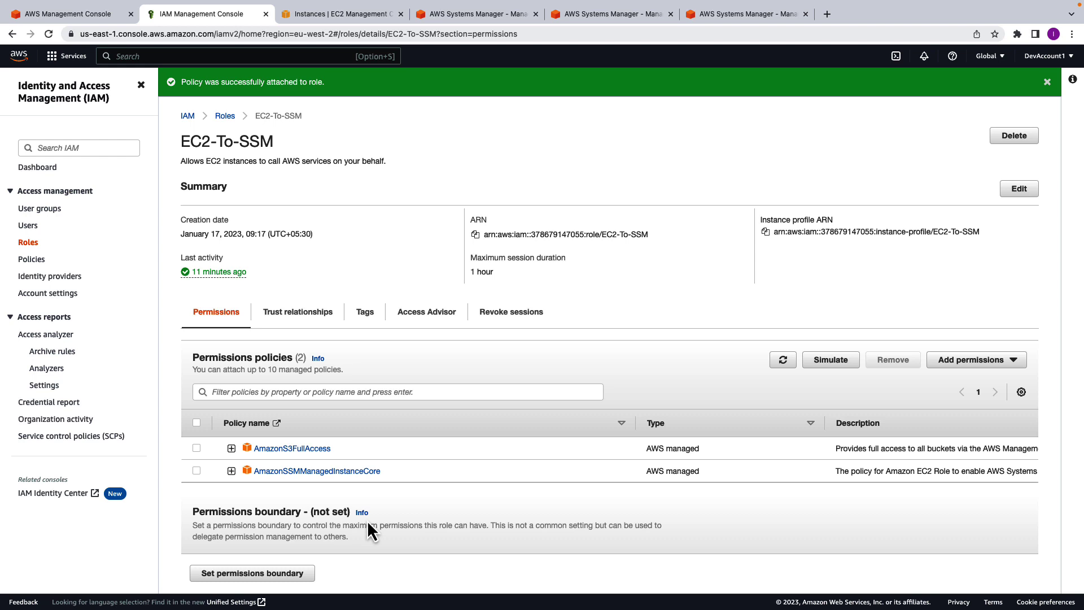
Check the IAM role in the security details of the Linux-01 EC2 instance.
left_click(344, 18)
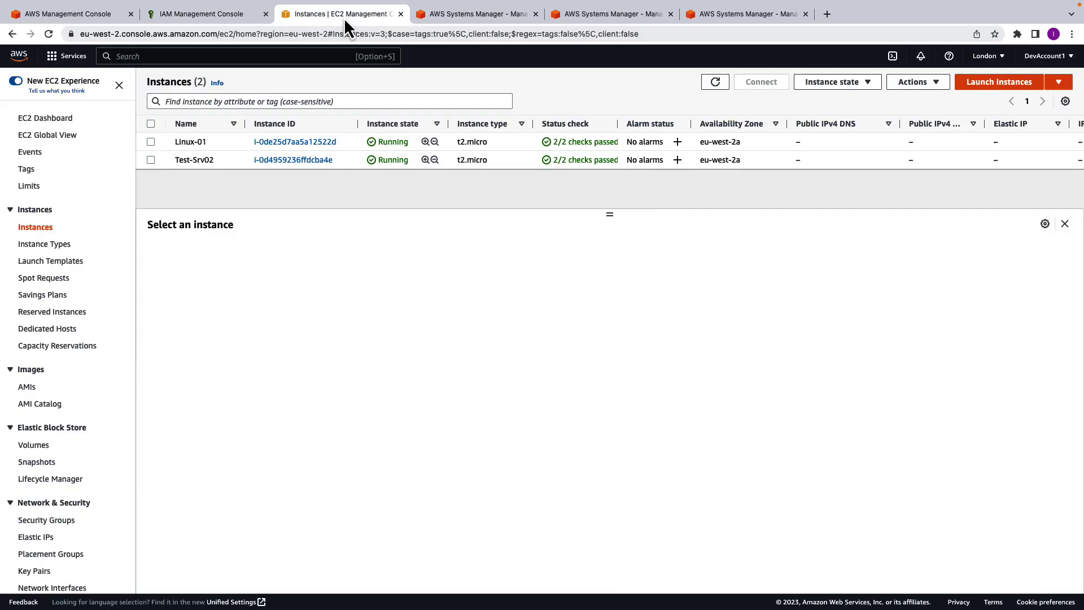
left_click(151, 142)
left_click(220, 259)
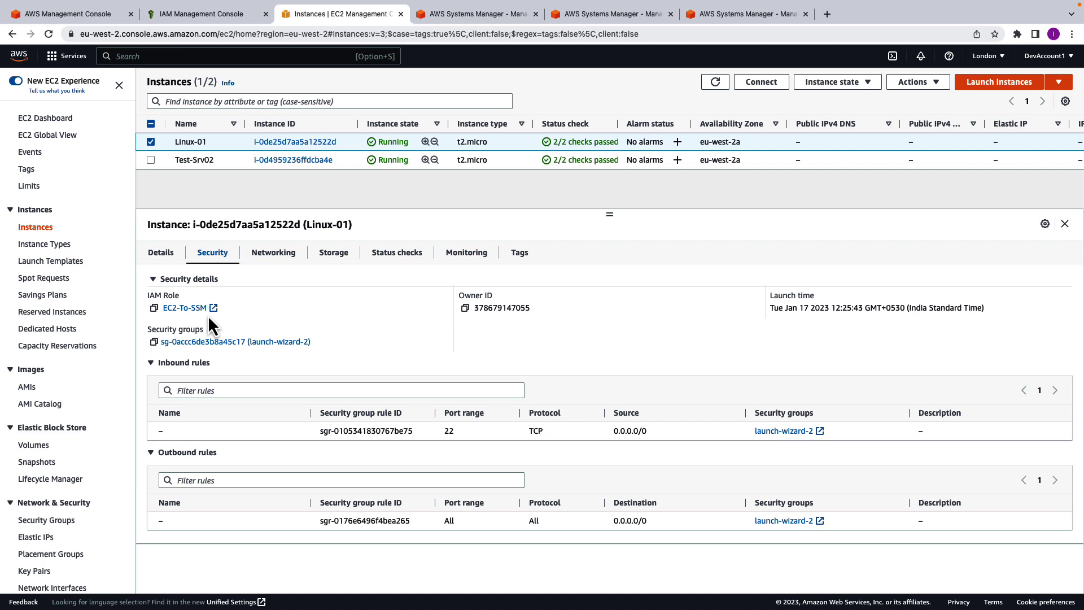
Find the S3 service in the console, open it in a new browser tab and place that tab last.
left_click(301, 56)
type("S3")
right_click(275, 142)
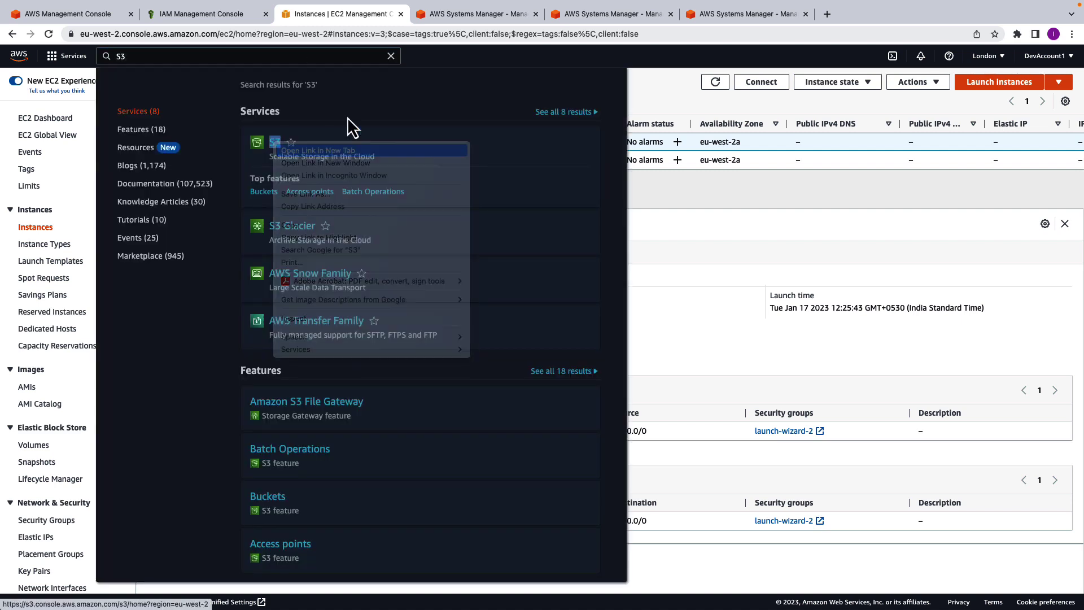
left_click(334, 150)
left_click_drag(438, 17, 831, 13)
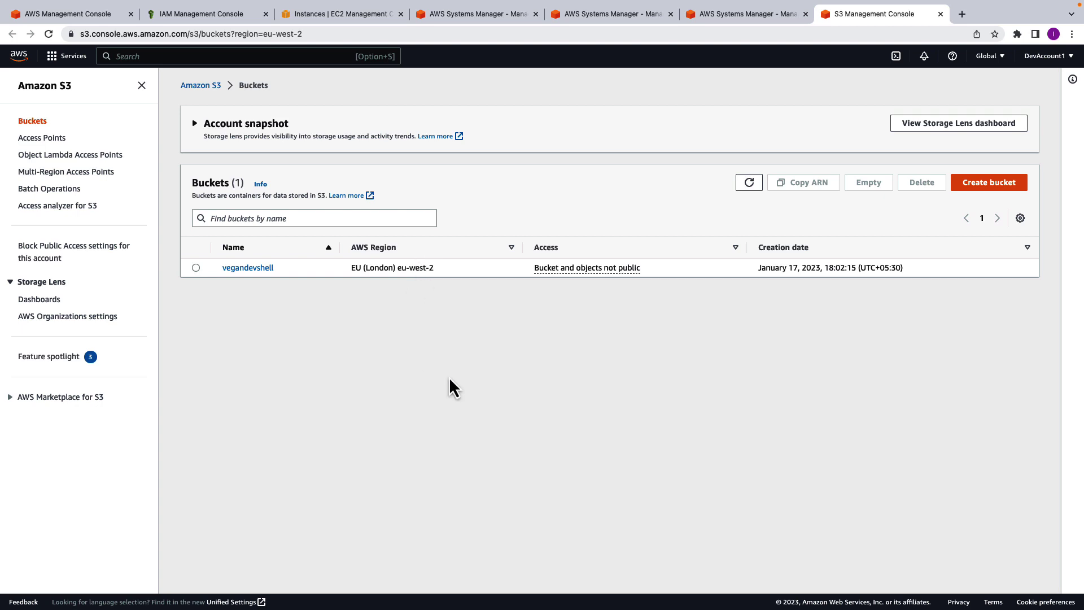
Open webscript.sh from the vegandevshell bucket and view the script's contents in the code editor.
left_click(252, 269)
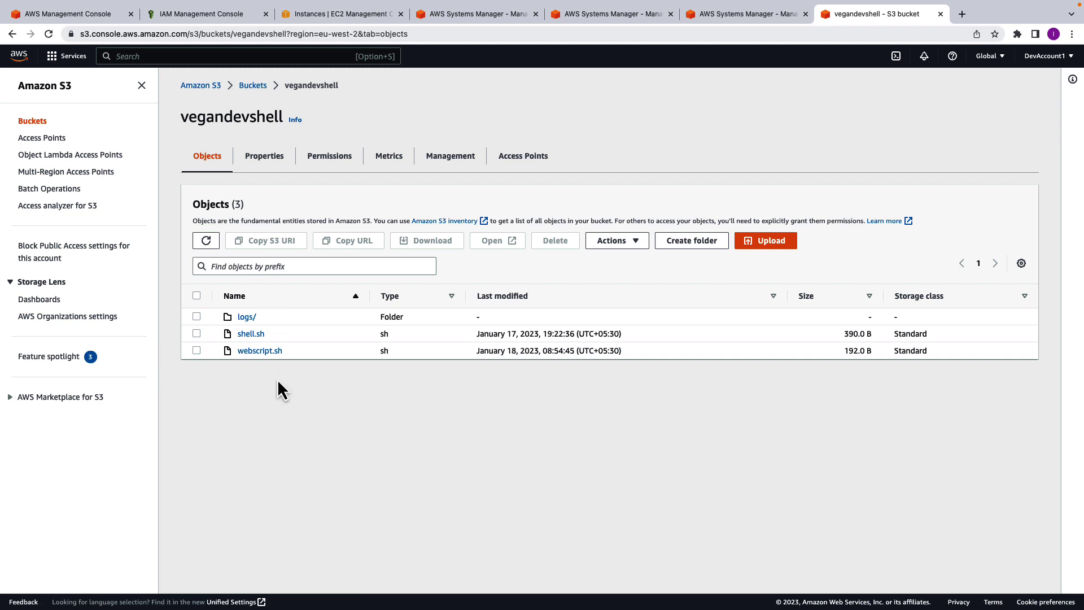
left_click(251, 352)
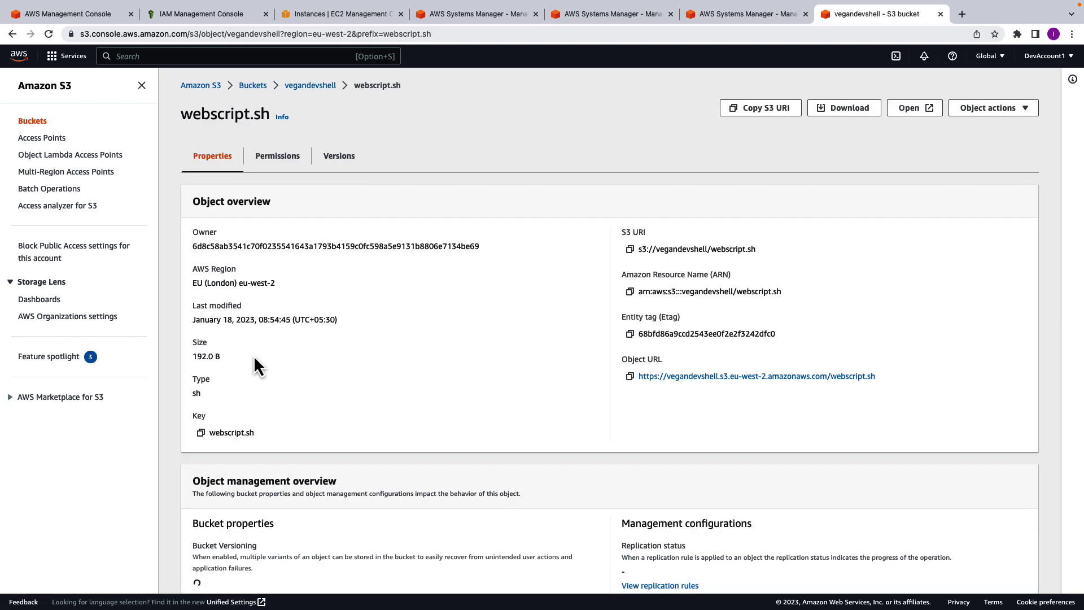
left_click(911, 120)
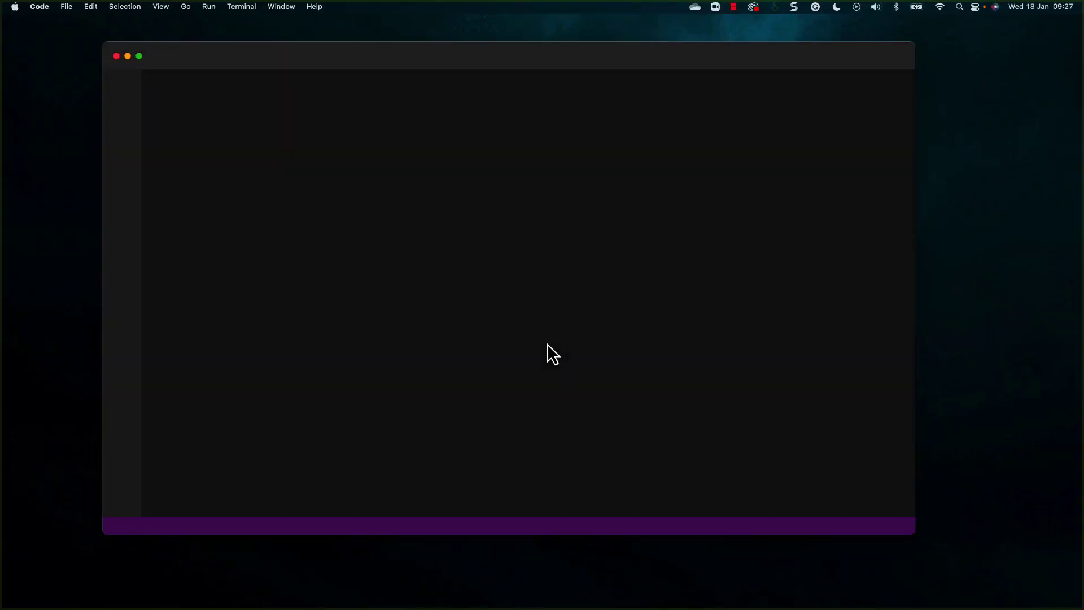
double_click(284, 57)
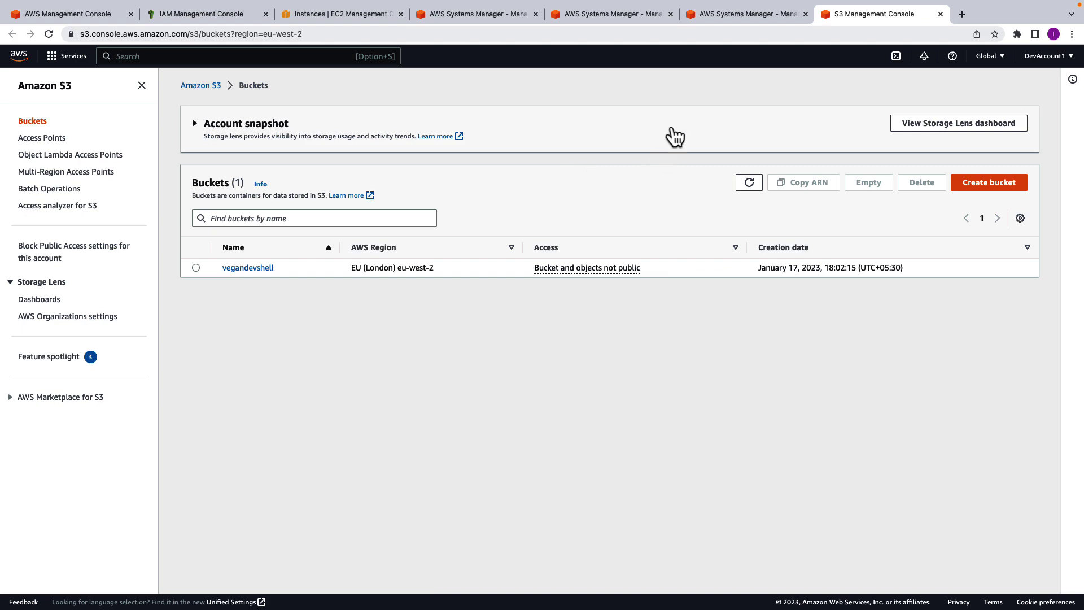
Close the extra Systems Manager browser tabs and return the remaining one to Fleet Manager, placed after the S3 tab.
left_click(498, 15)
left_click(536, 13)
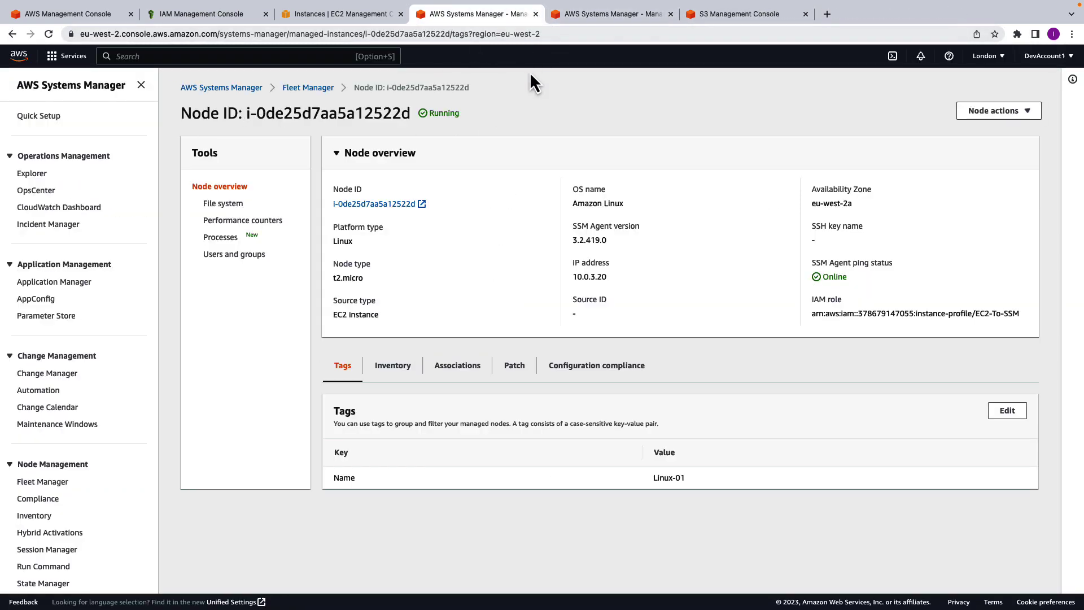
left_click(308, 88)
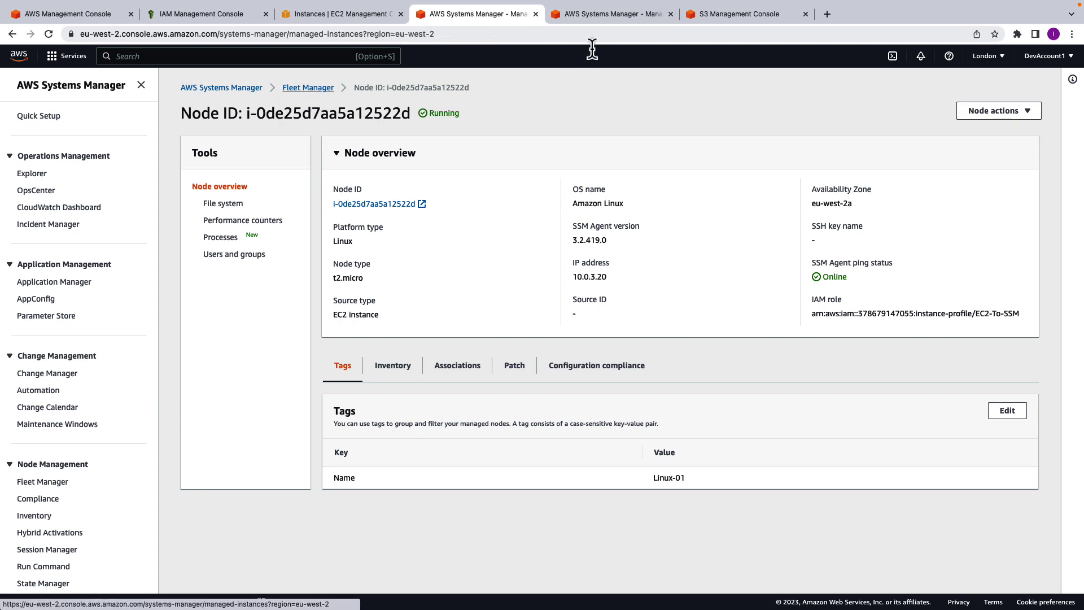
left_click(671, 14)
left_click_drag(490, 19, 654, 22)
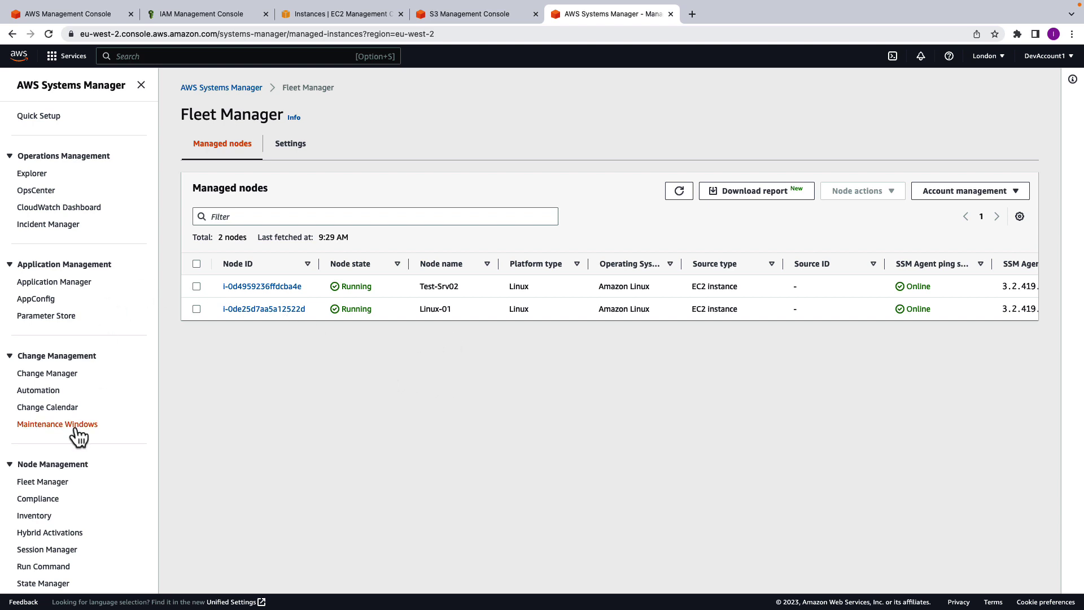
Go to Run Command in Systems Manager and start a new command.
scroll(76, 432, "down", 1)
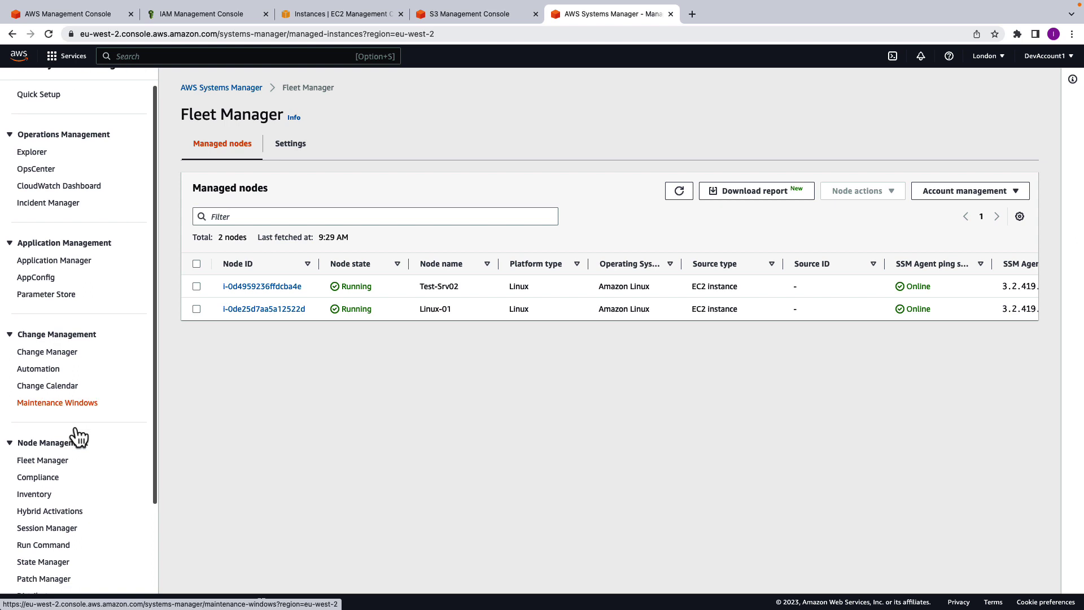
left_click(44, 541)
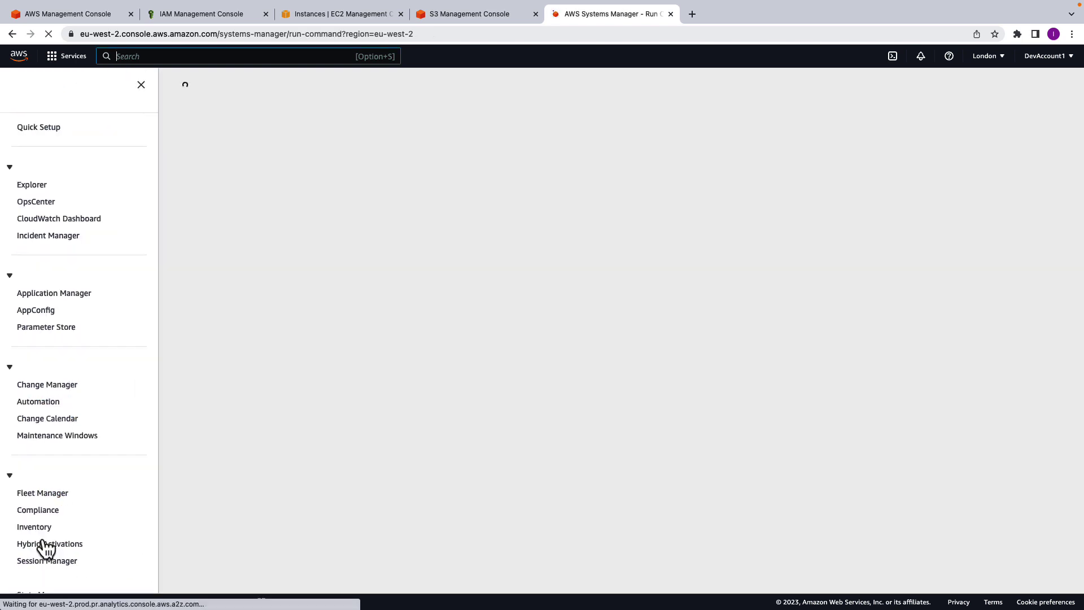
left_click(994, 167)
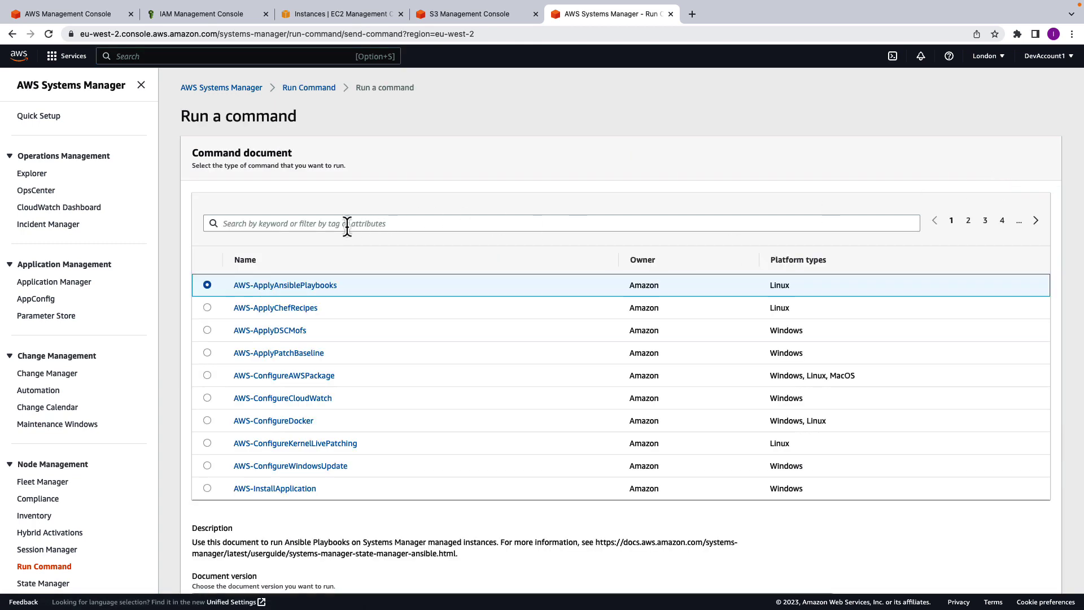
Filter the command documents by the name prefix AWS-Run and select the AWS-RunRemoteScript document.
left_click(347, 225)
left_click(286, 244)
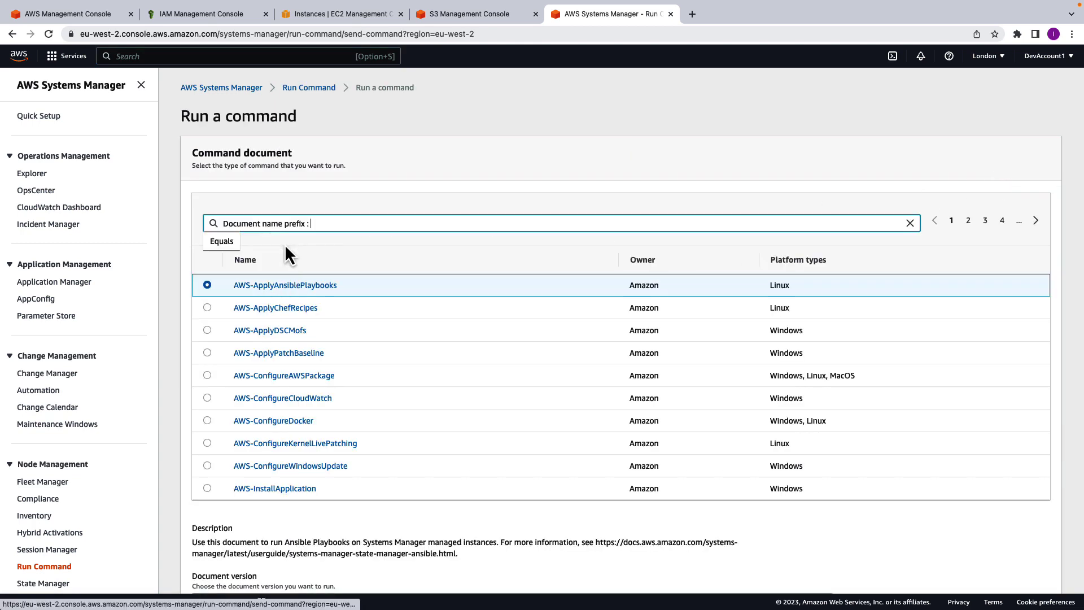
left_click(222, 242)
type("AWS-Run")
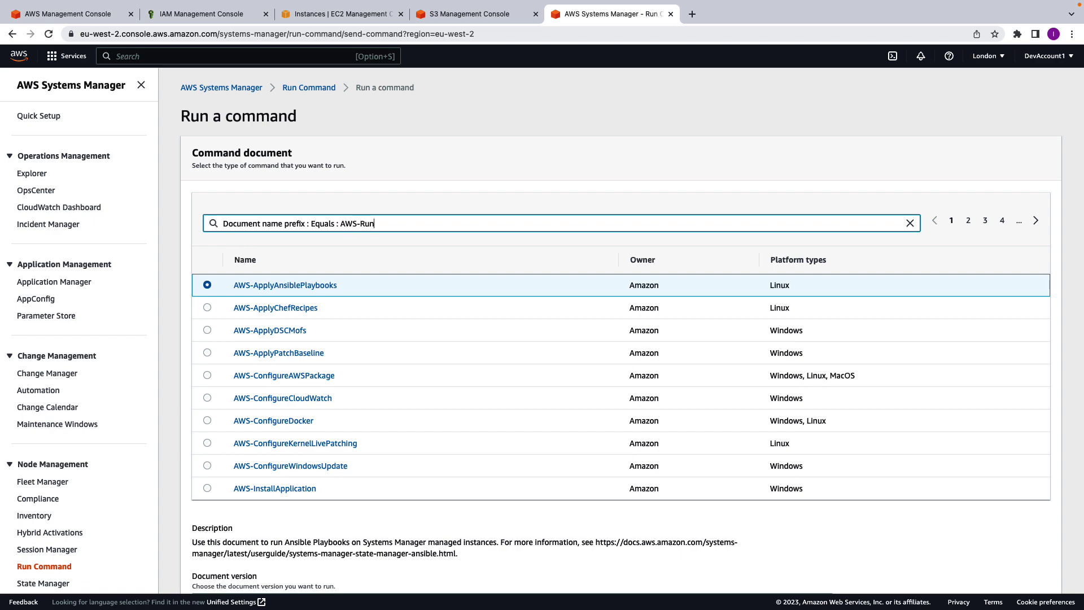
key("Return")
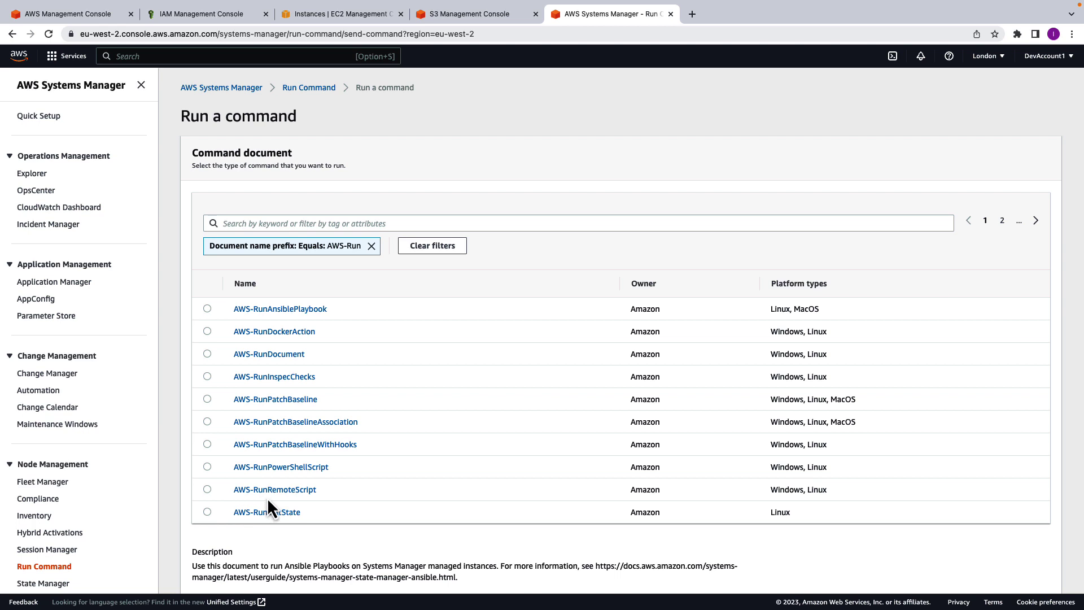
left_click(211, 495)
scroll(348, 488, "down", 4)
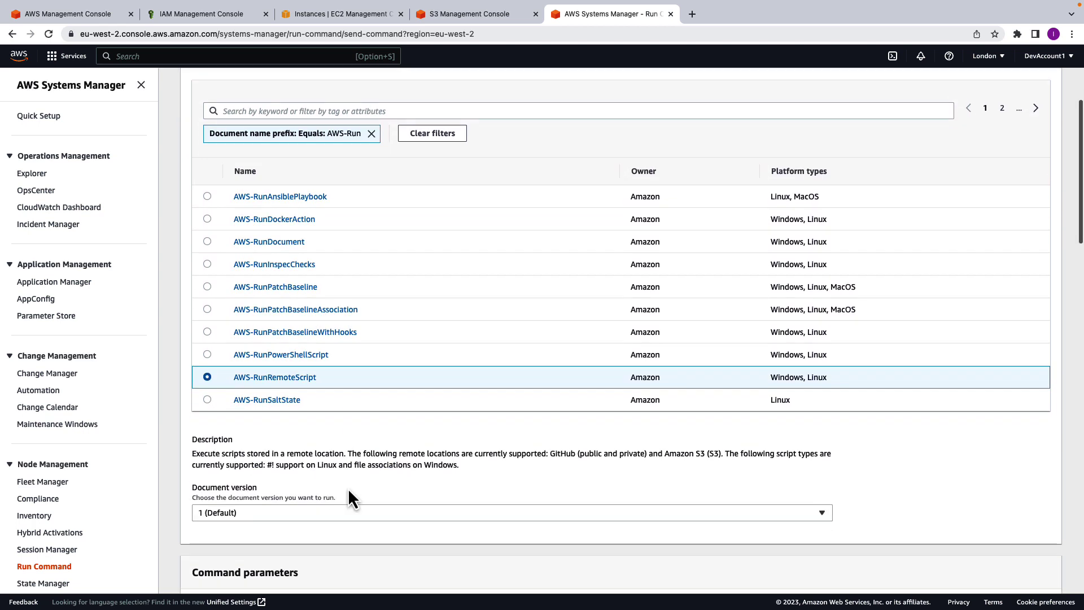
scroll(347, 488, "down", 2)
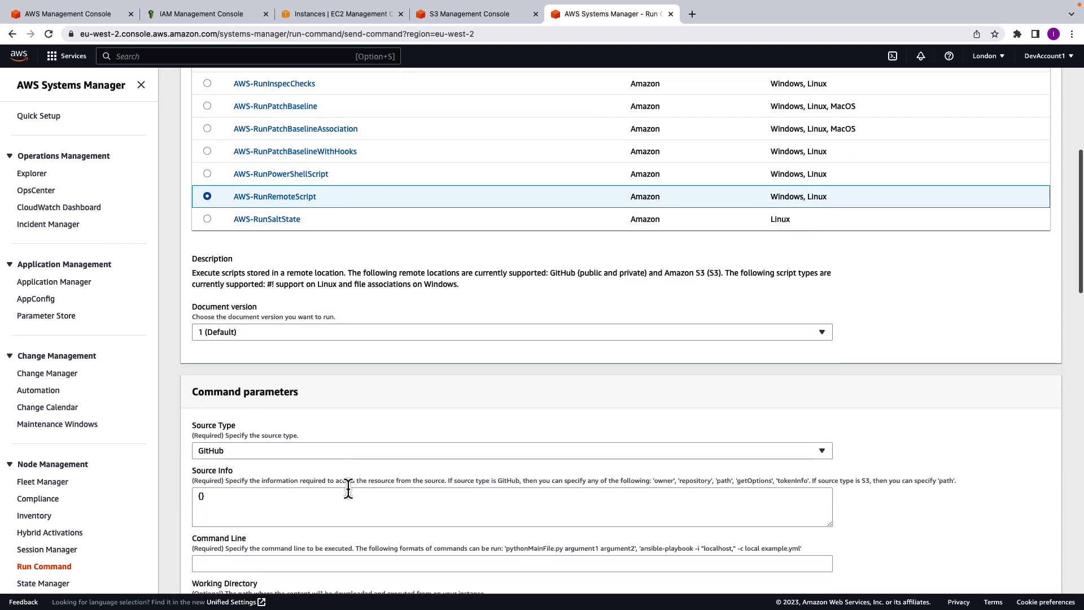
left_click(262, 452)
left_click(252, 478)
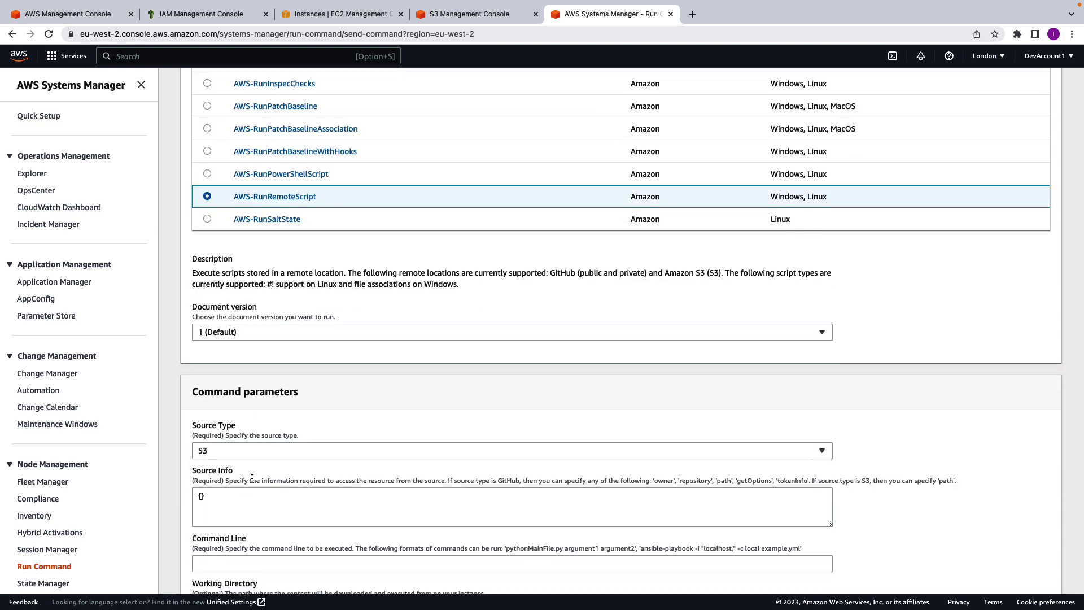
scroll(252, 479, "down", 1)
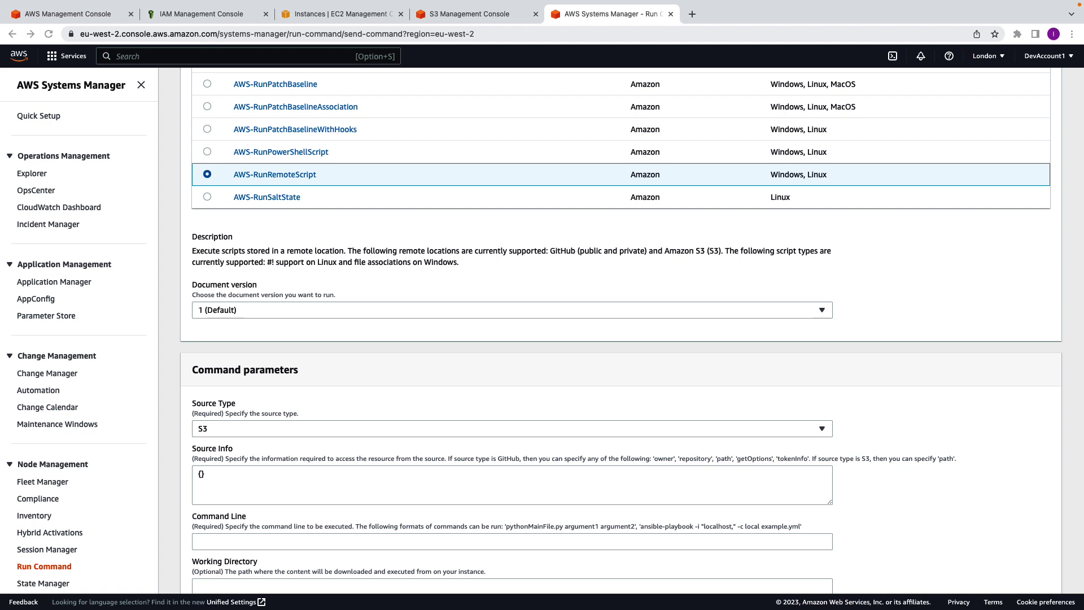
left_click(239, 473)
key("super+a")
type("{\"path\":\"https://mytestbucket.s3.us-west-2.amazonaws.com/scripts/shell/helloWorld.sh\"}")
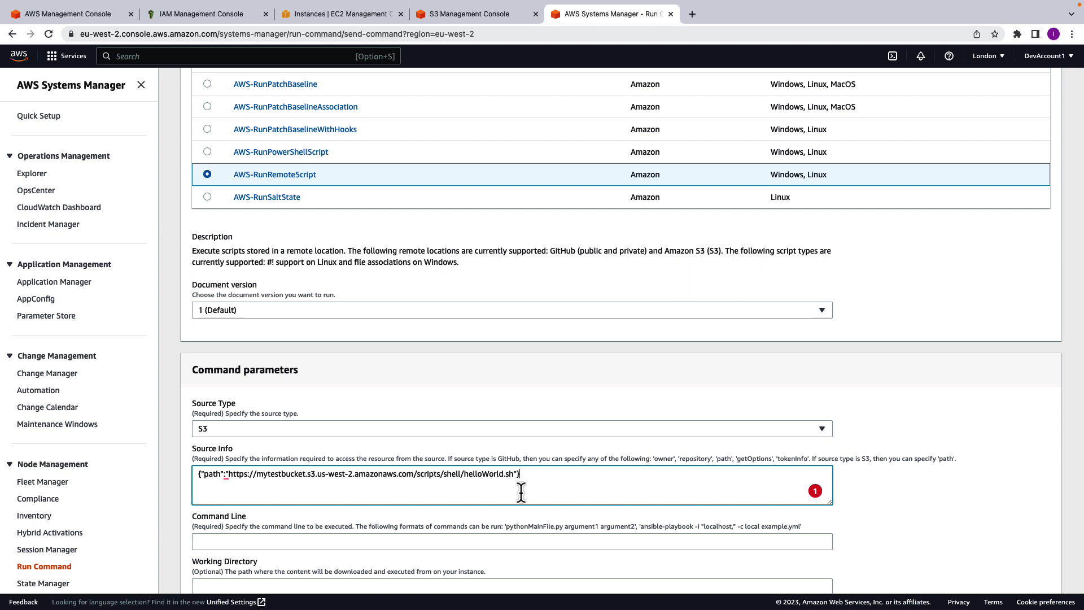
Copy the object URL of webscript.sh in the vegandevshell bucket and return to the Run Command form.
left_click(462, 20)
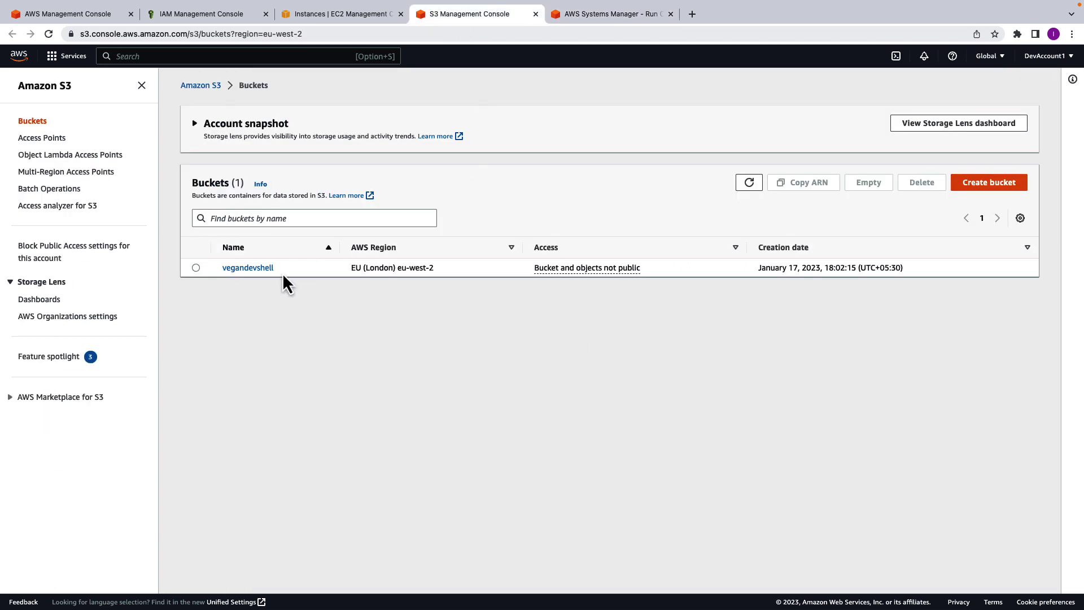
left_click(259, 270)
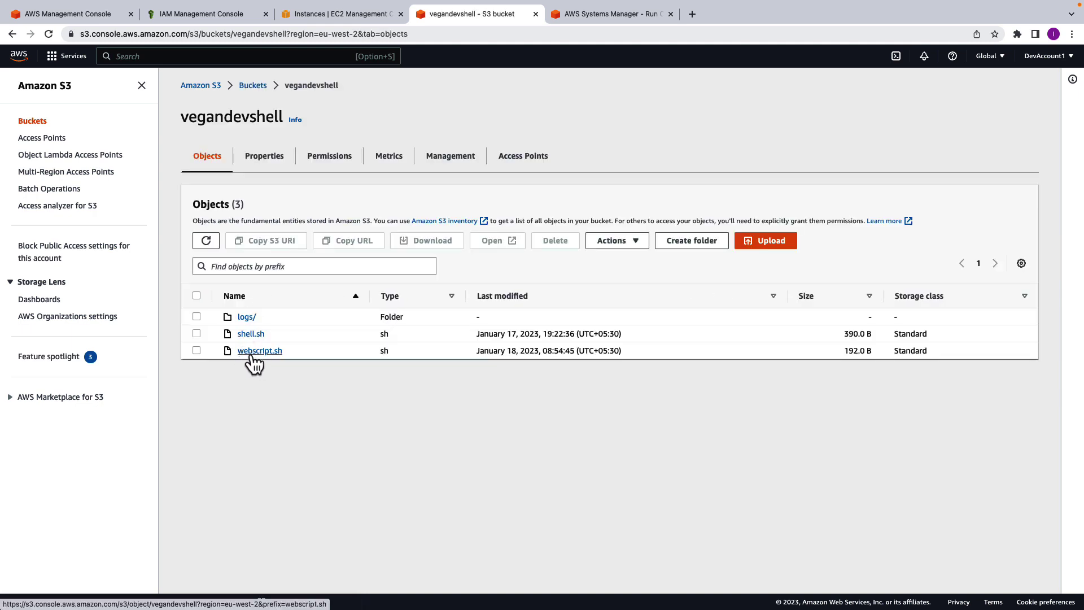
left_click(252, 353)
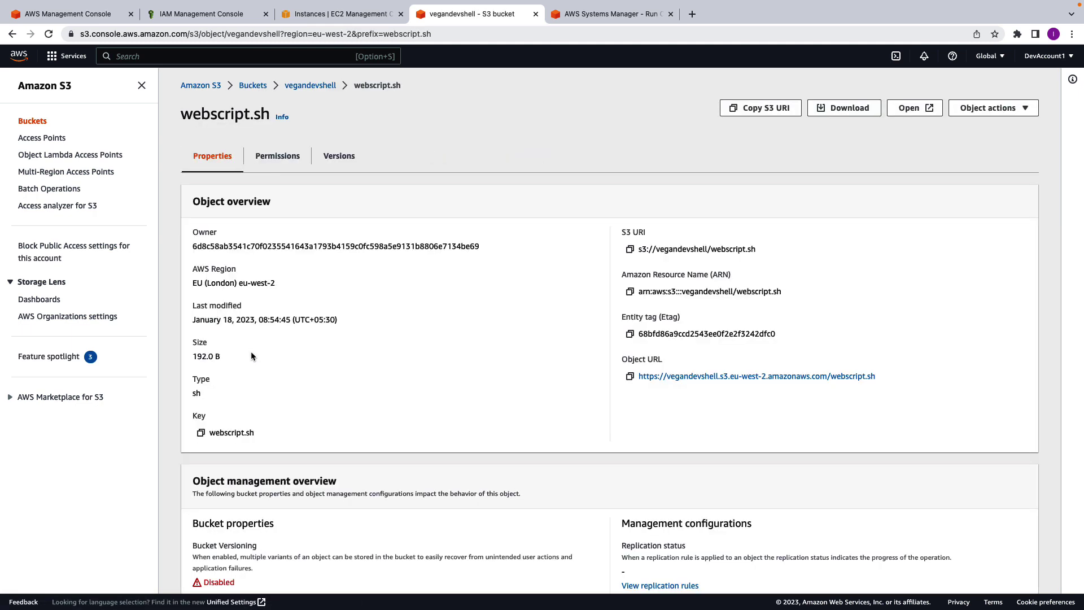
left_click(630, 377)
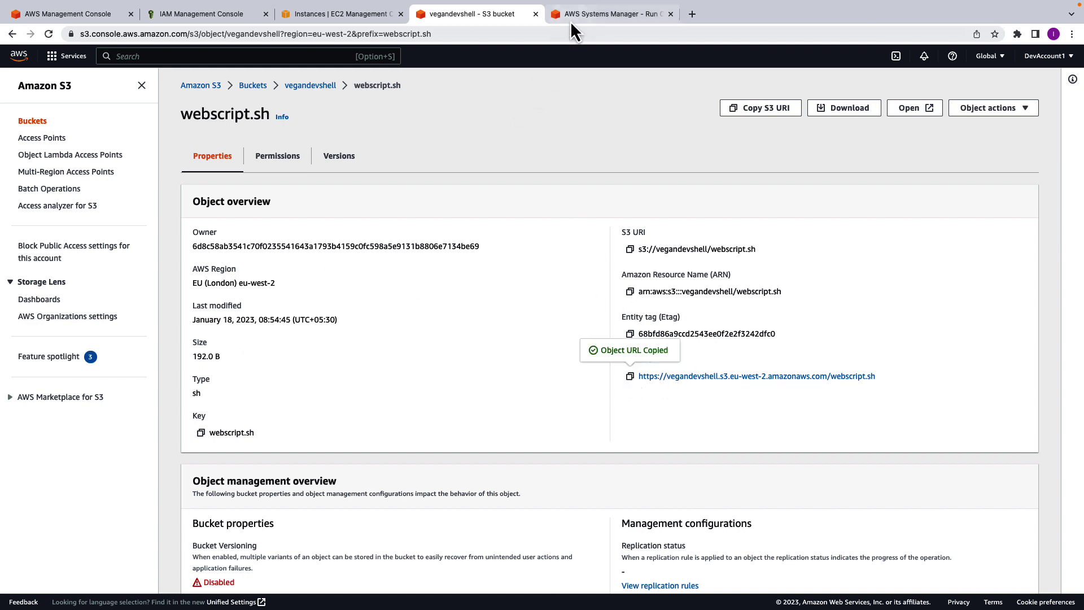
left_click(572, 15)
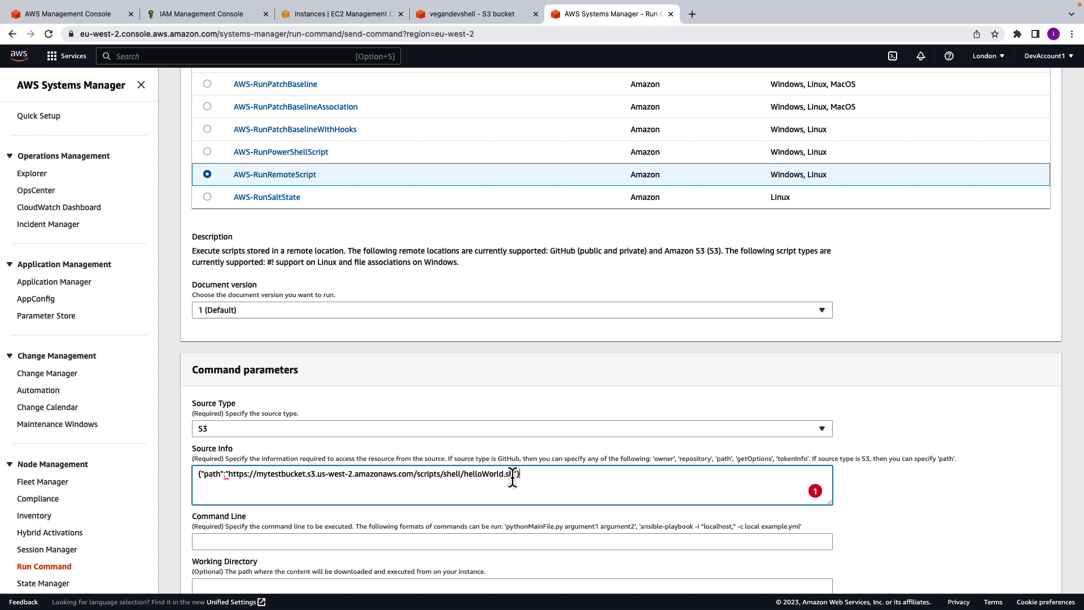
left_click_drag(513, 475, 228, 476)
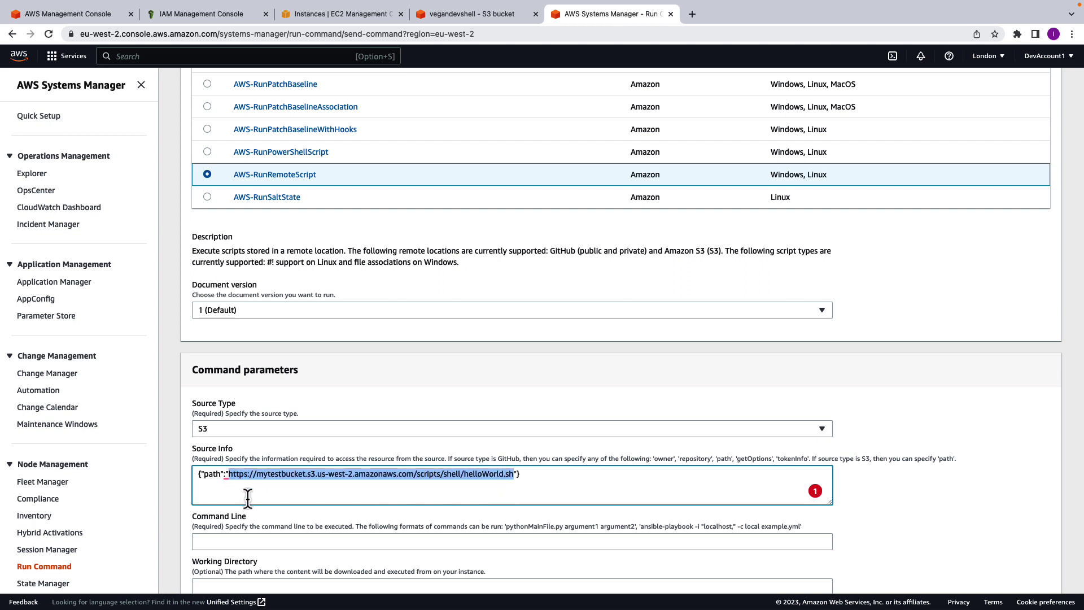
key("super+v")
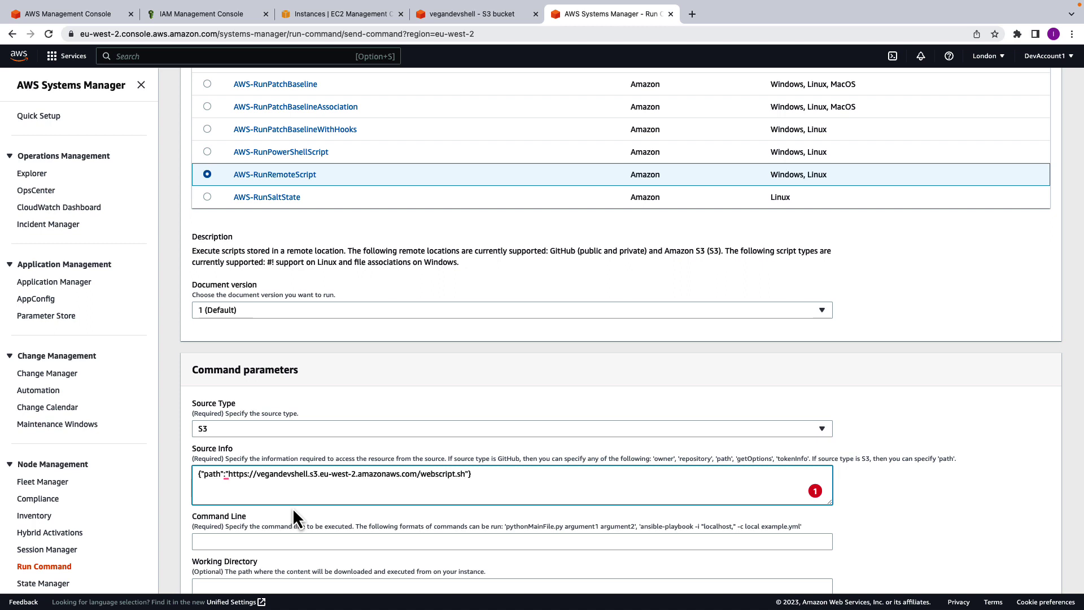
scroll(293, 507, "down", 2)
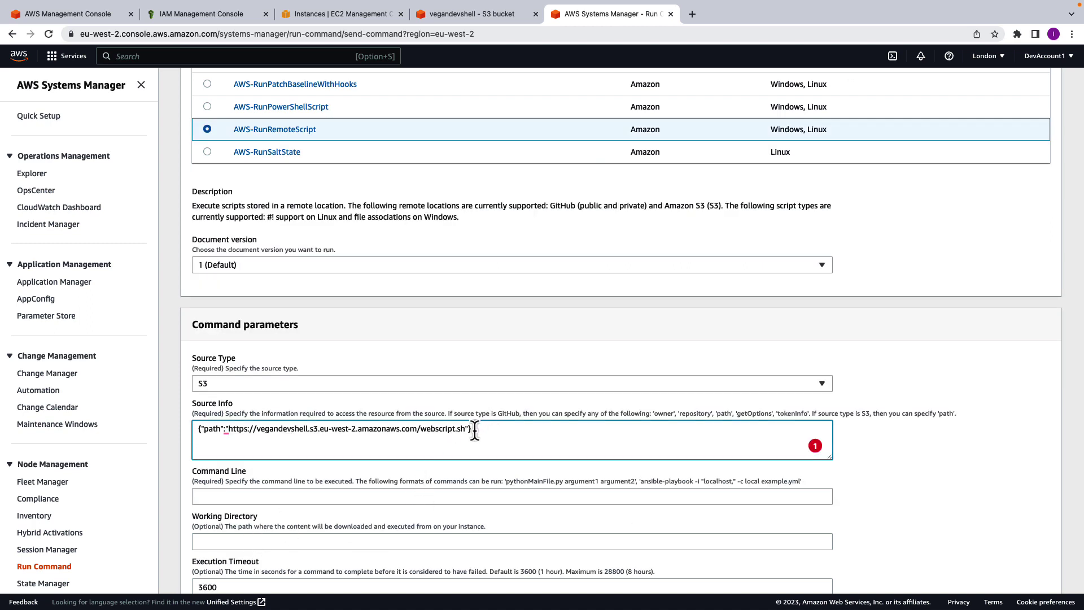
left_click_drag(465, 429, 421, 430)
right_click(428, 431)
left_click(441, 431)
left_click(300, 497)
key("super+v")
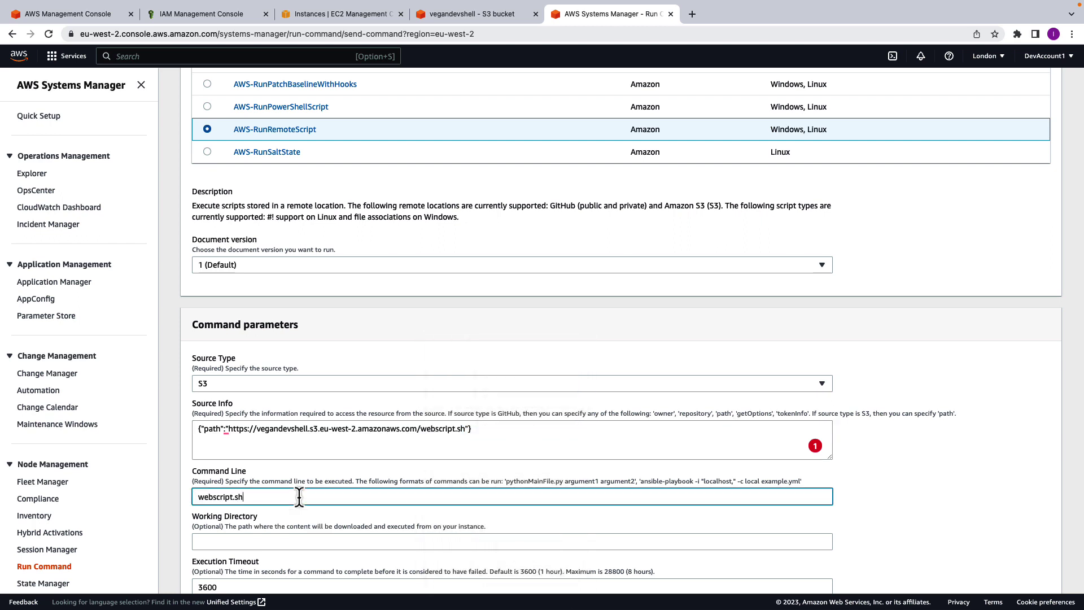
Set the target selection to choosing instances manually and select the Linux-01 instance.
scroll(388, 487, "down", 3)
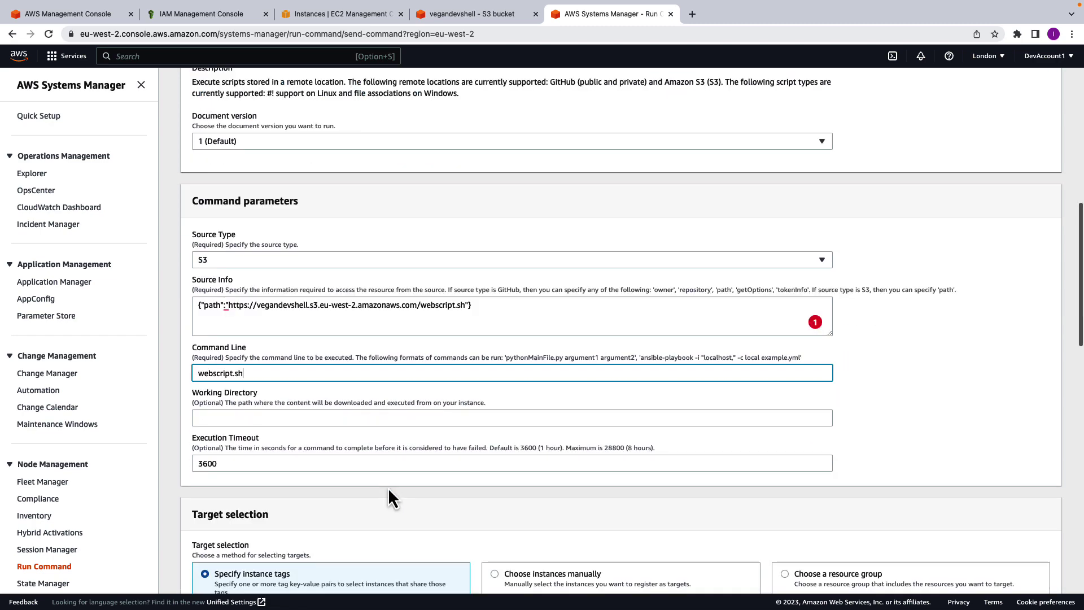
scroll(388, 486, "down", 3)
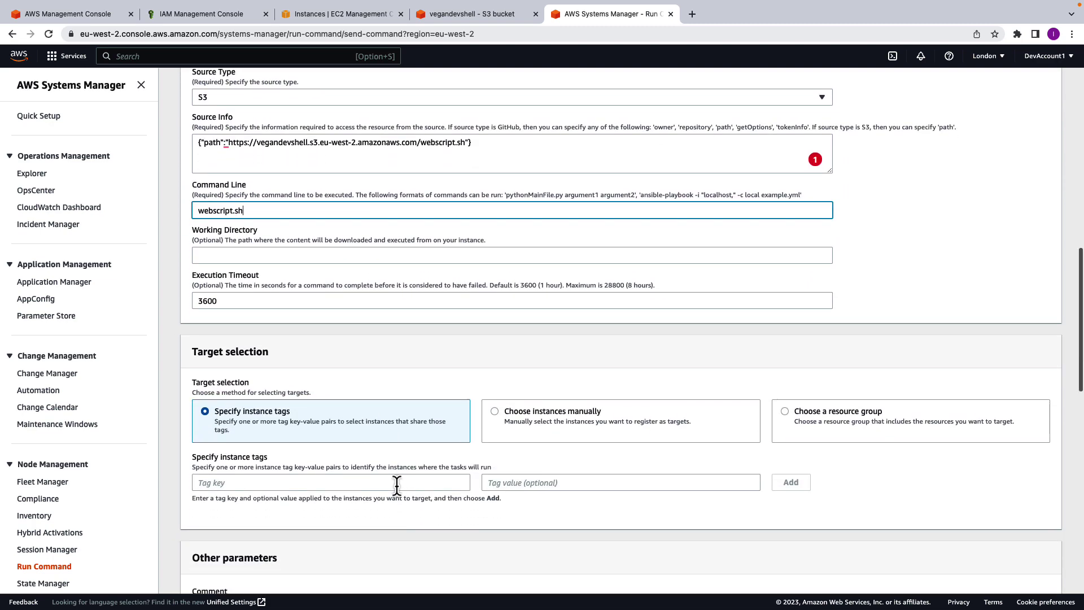
left_click(539, 351)
scroll(532, 404, "down", 1)
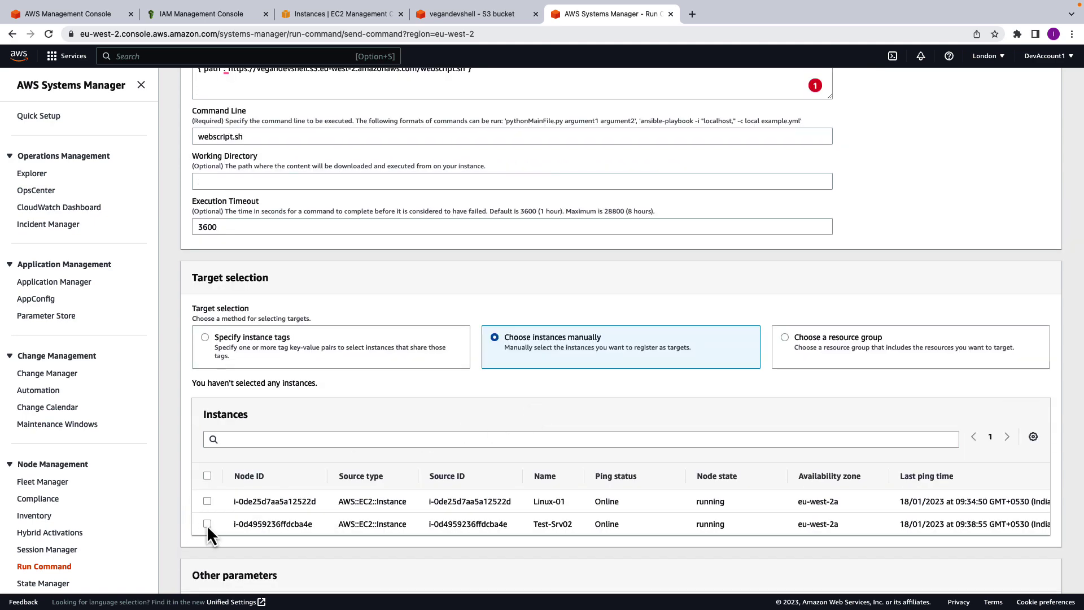
left_click(206, 502)
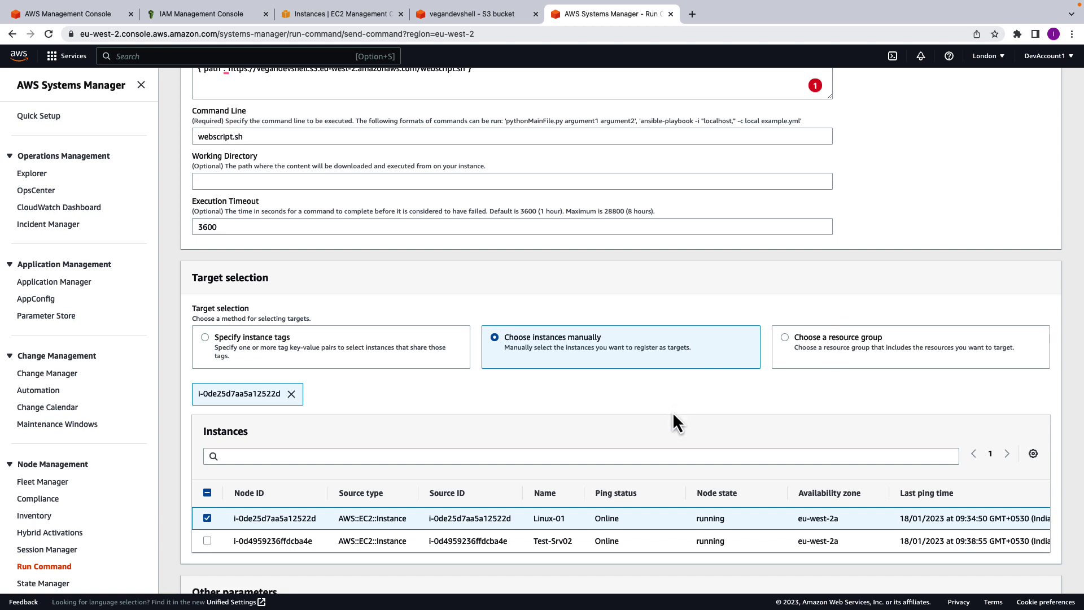
Keep the remaining command options as they are, run the command and refresh its status.
scroll(672, 412, "down", 3)
scroll(673, 412, "down", 4)
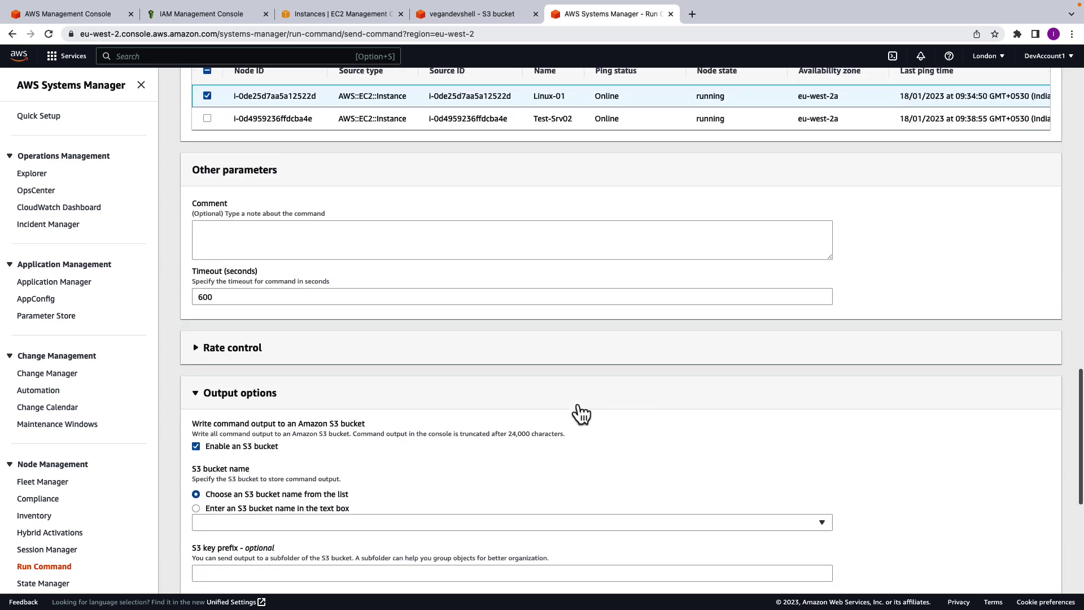
scroll(349, 355, "down", 3)
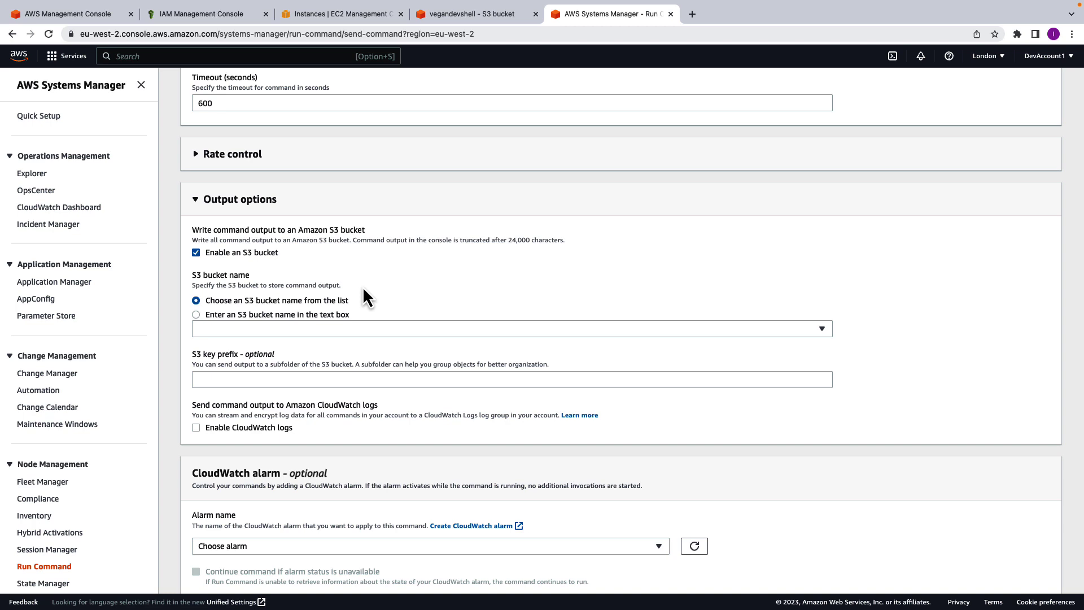
scroll(448, 364, "down", 5)
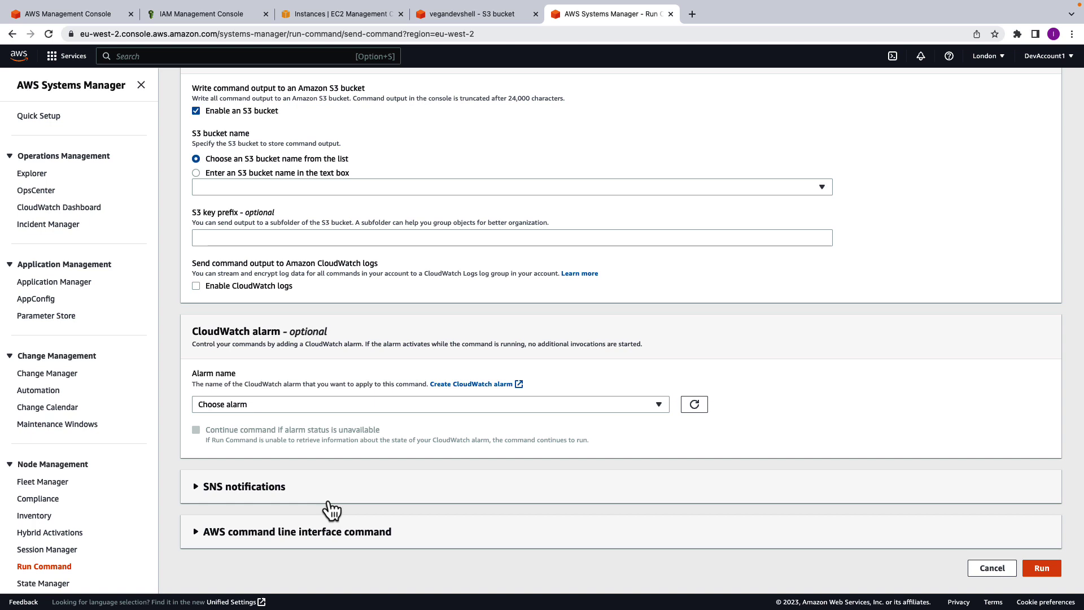
left_click(1043, 568)
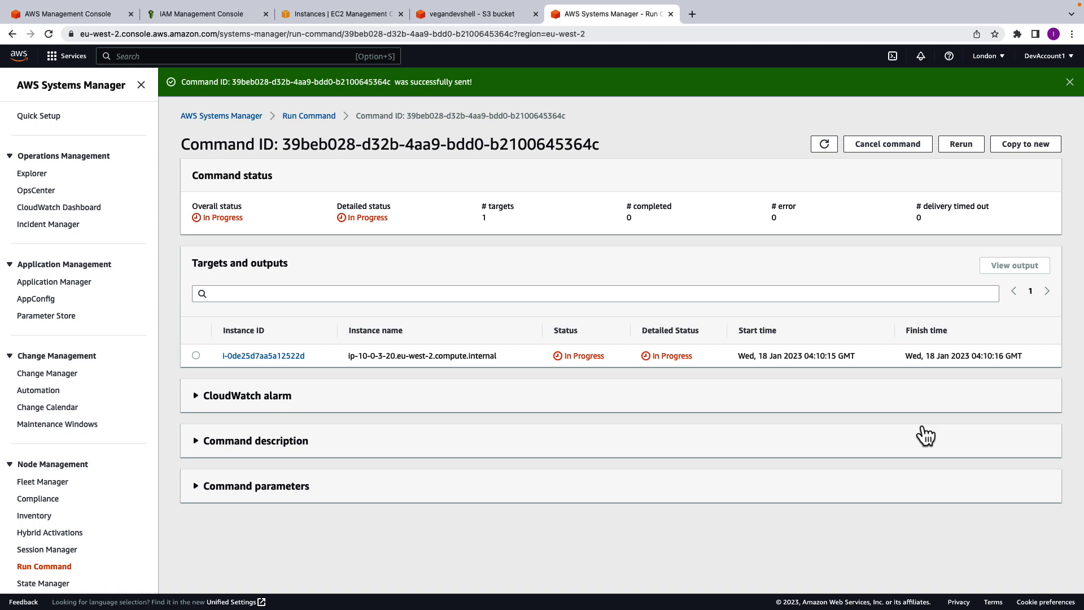
left_click(832, 152)
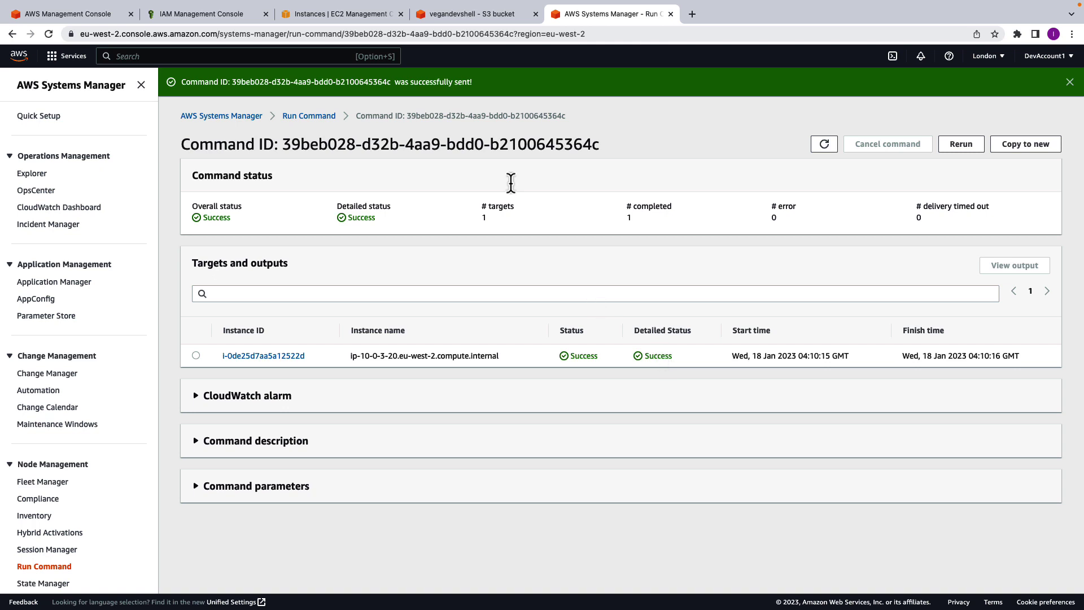
Connect to the Linux-01 EC2 instance through Session Manager and switch to root with sudo su.
left_click(368, 21)
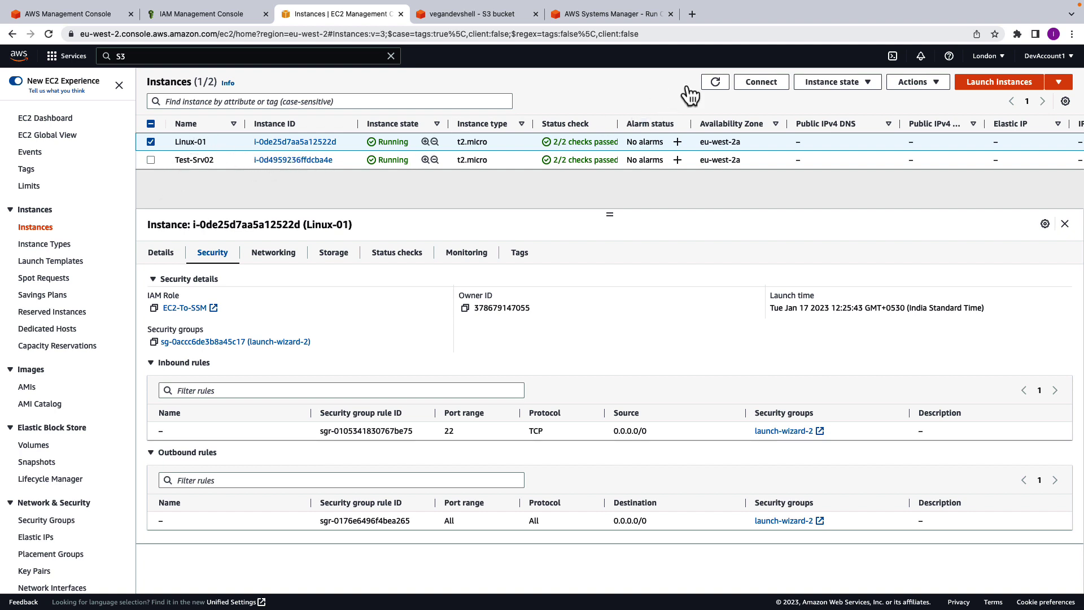
left_click(762, 82)
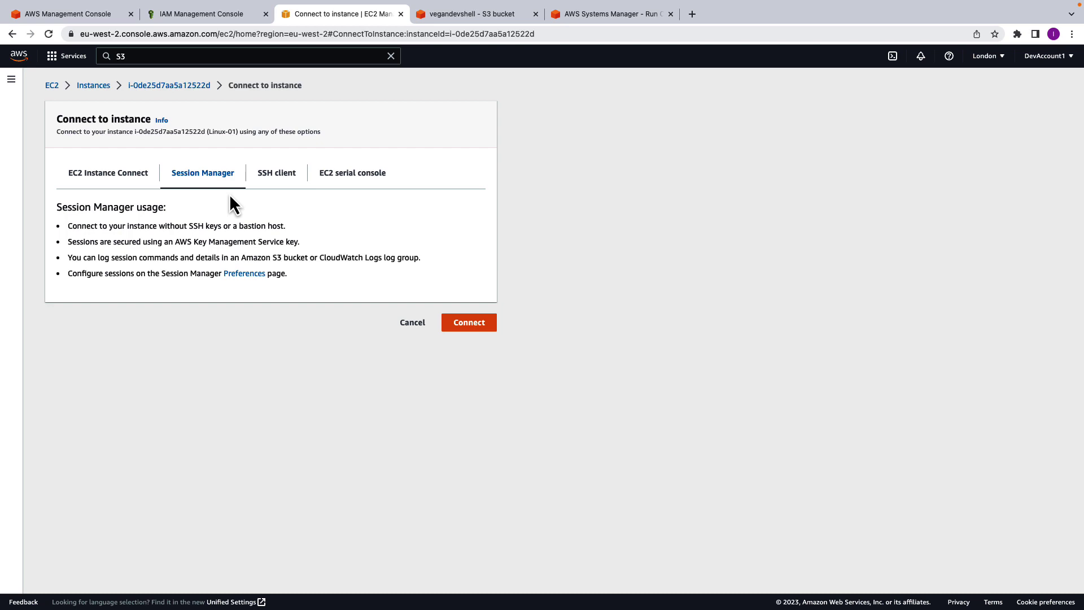
left_click(470, 322)
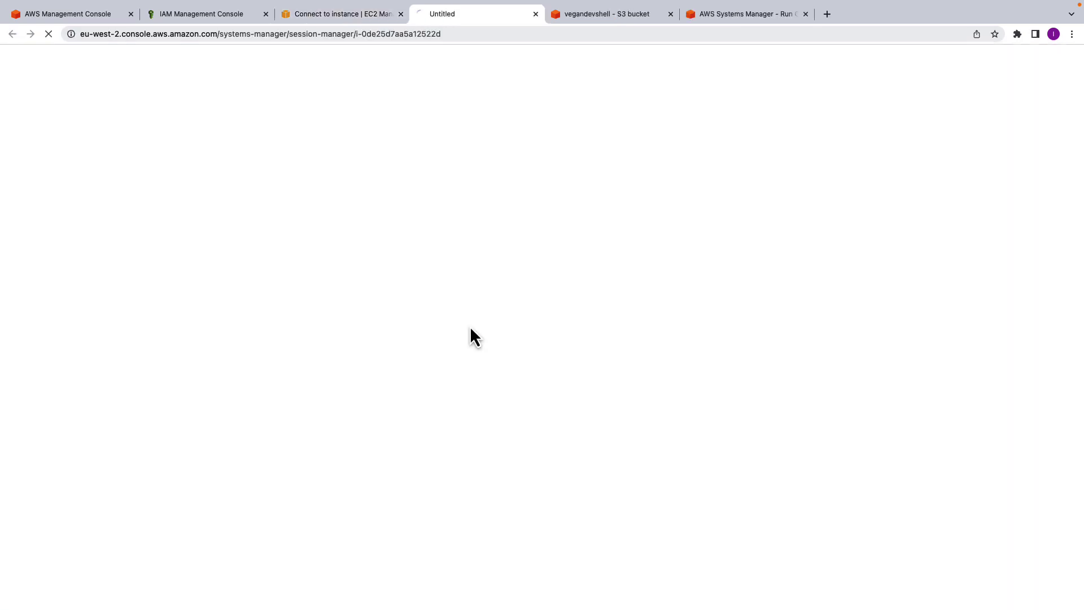
left_click_drag(445, 20, 750, 34)
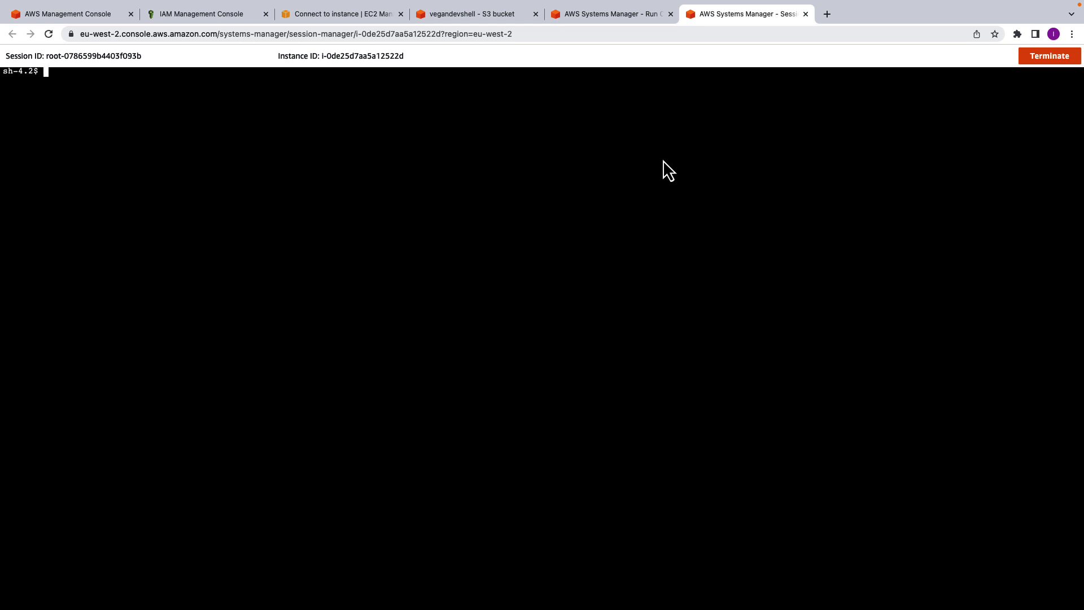
type("sudo su")
key("Return")
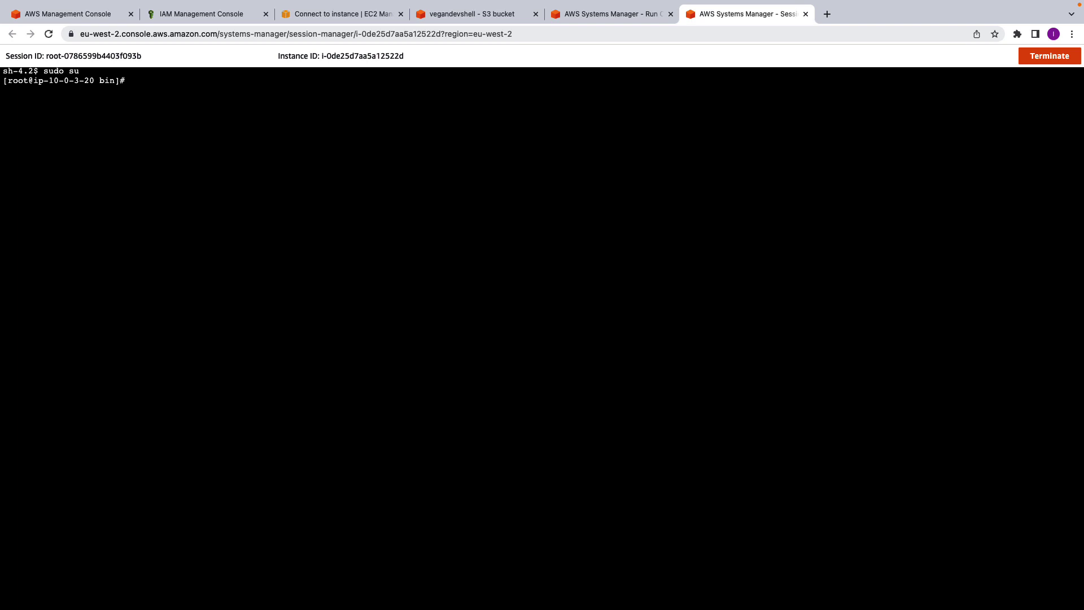
Review the webscript.sh commands in VS Code, and change to the /var/www/html directory in the browser's Session Manager shell.
key("ctrl+Left")
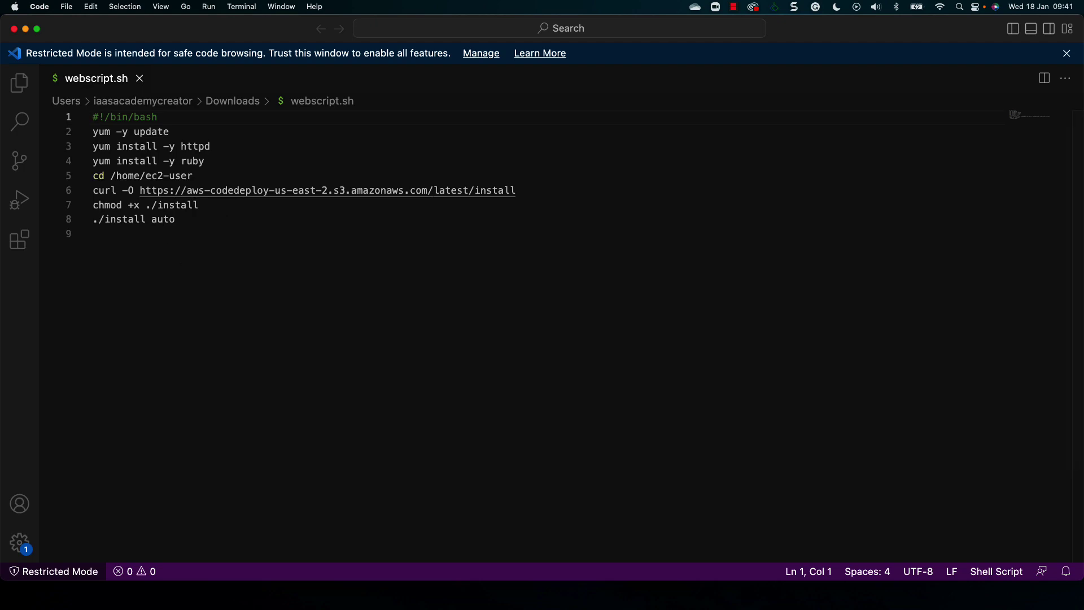
key("ctrl+Right")
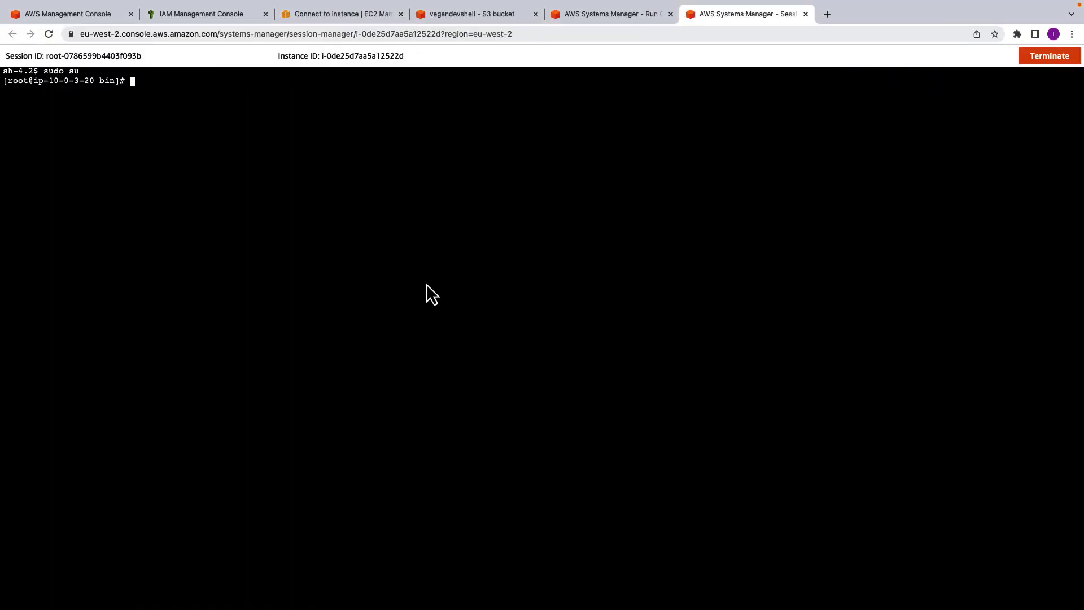
type("cd /var/www/html")
key("Return")
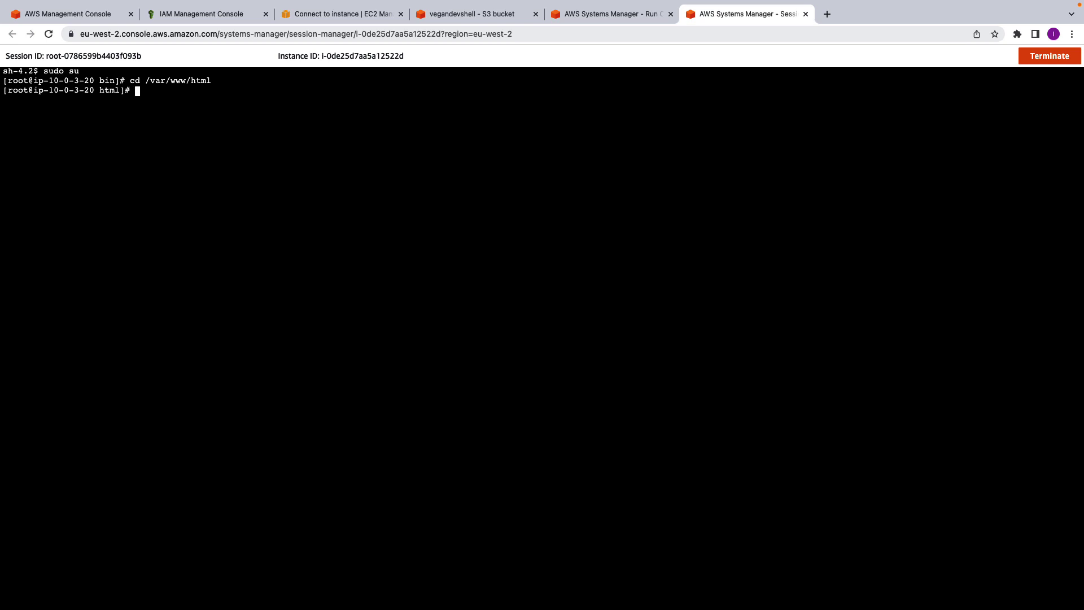
Check the status of the httpd and codedeploy-agent services on the instance and return to the Run Command results.
type("service httpd status")
key("Return")
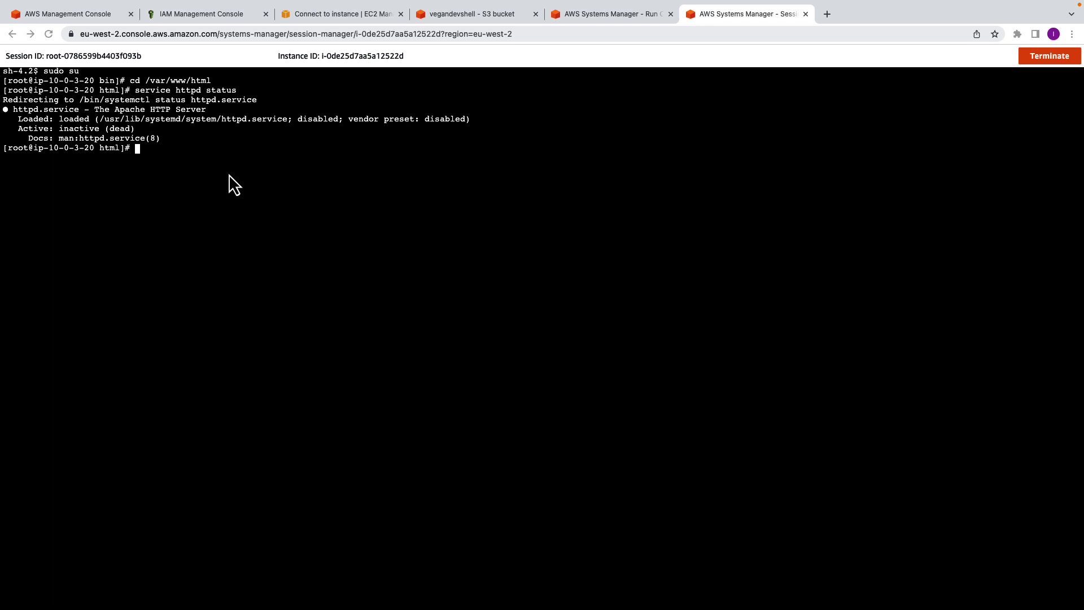
type("sudo service codedeploy-agent status")
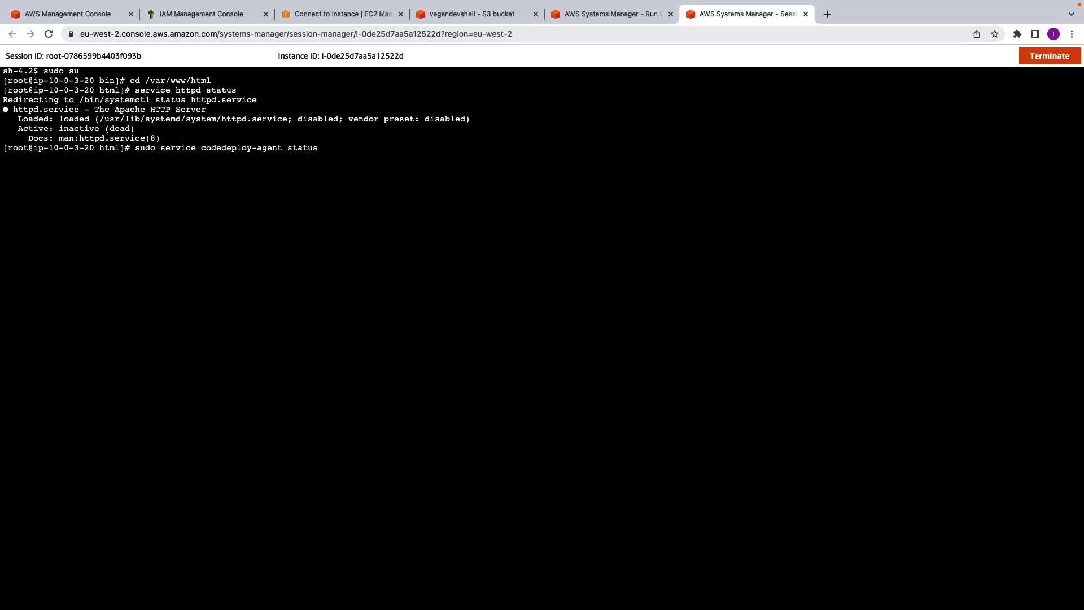
key("Return")
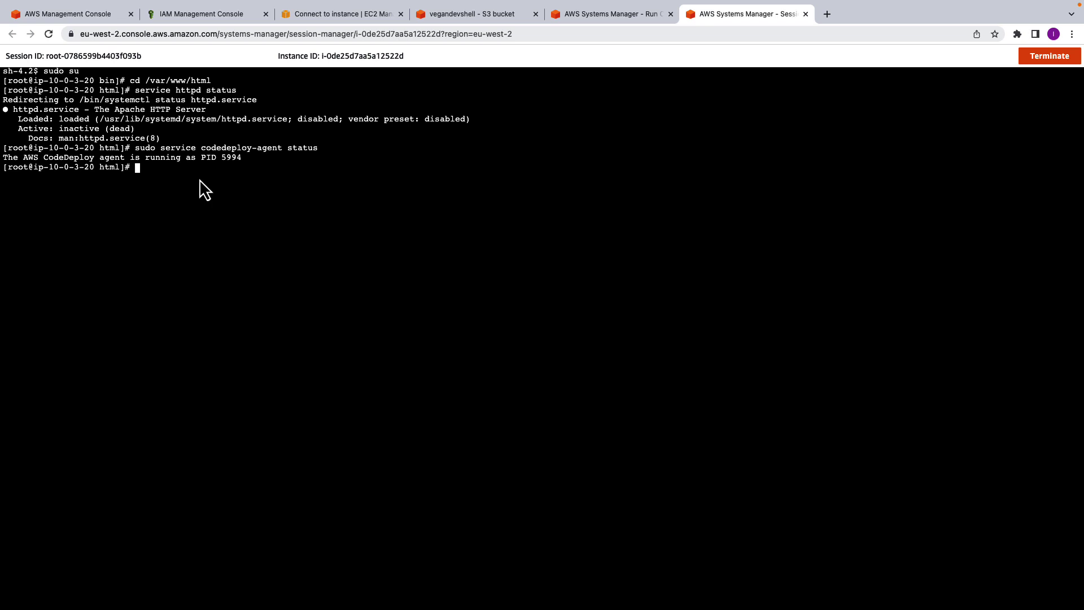
left_click(587, 15)
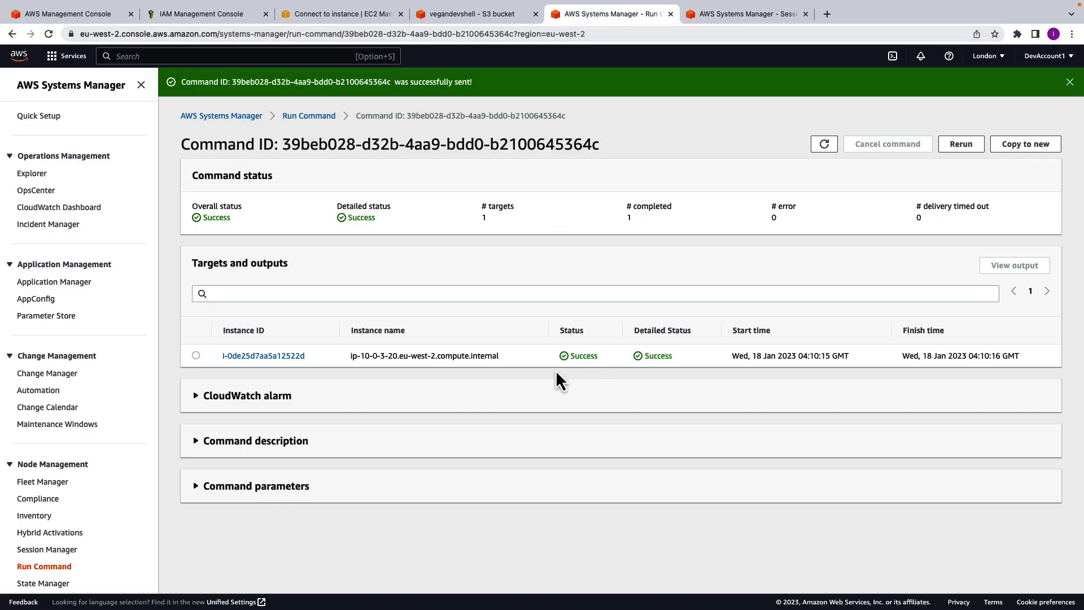